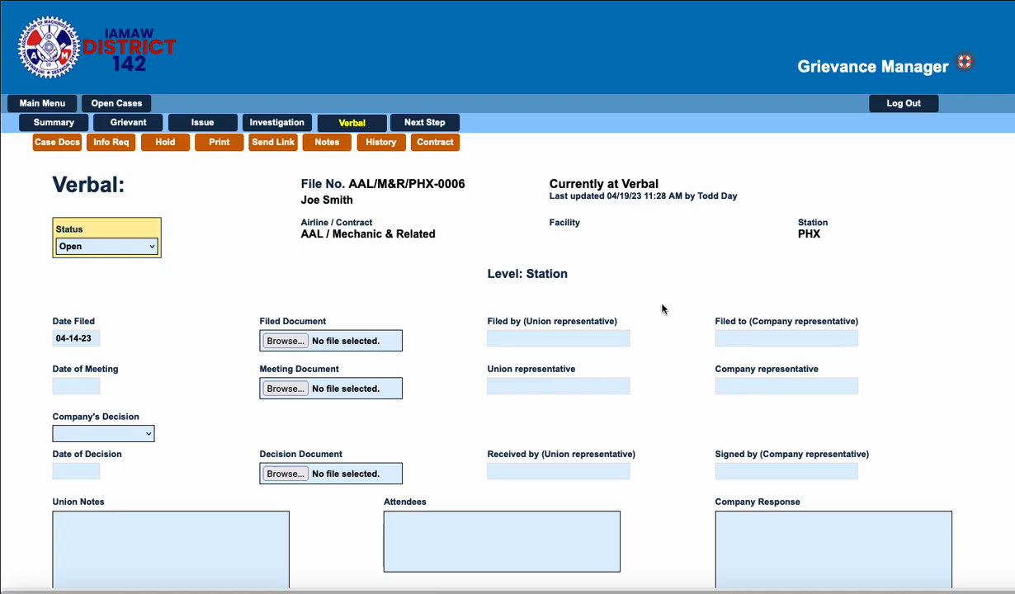
# Look over the fields of the grievance's Verbal step form from the case header down to the save area.
pyautogui.scroll(-1, 664, 284)
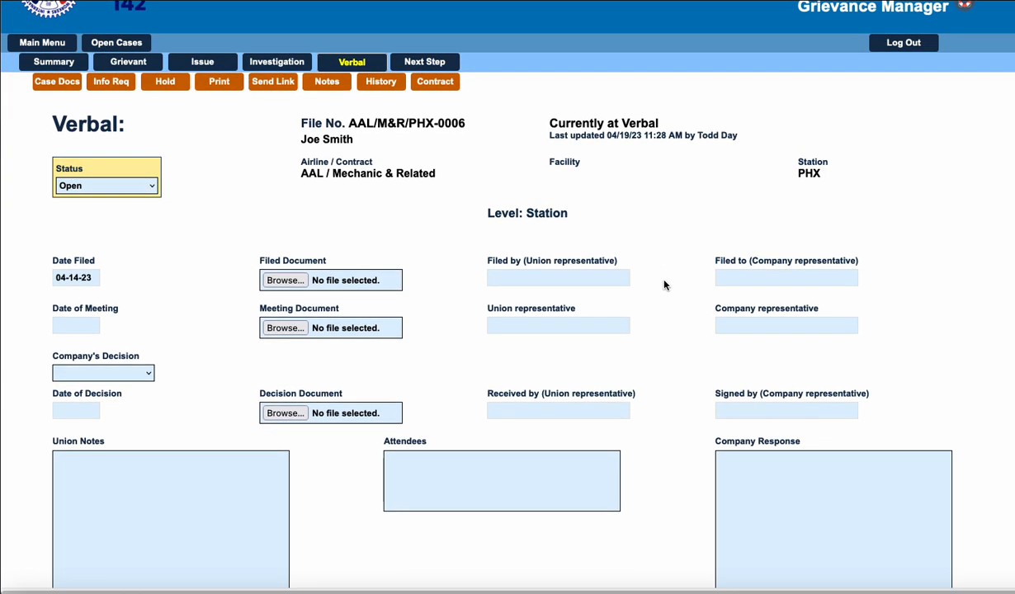
pyautogui.scroll(1, 664, 285)
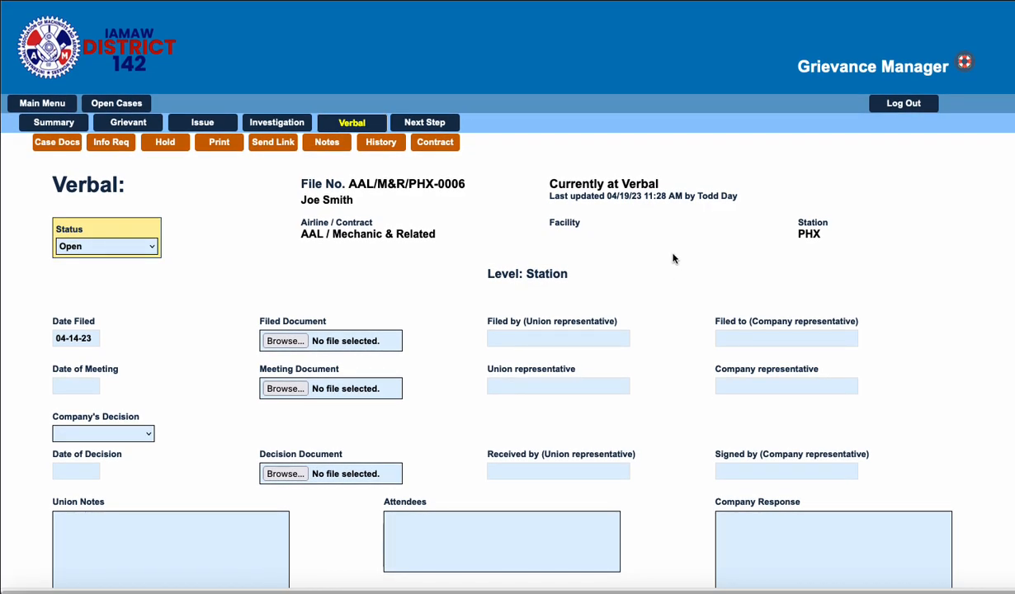
pyautogui.scroll(-3, 617, 324)
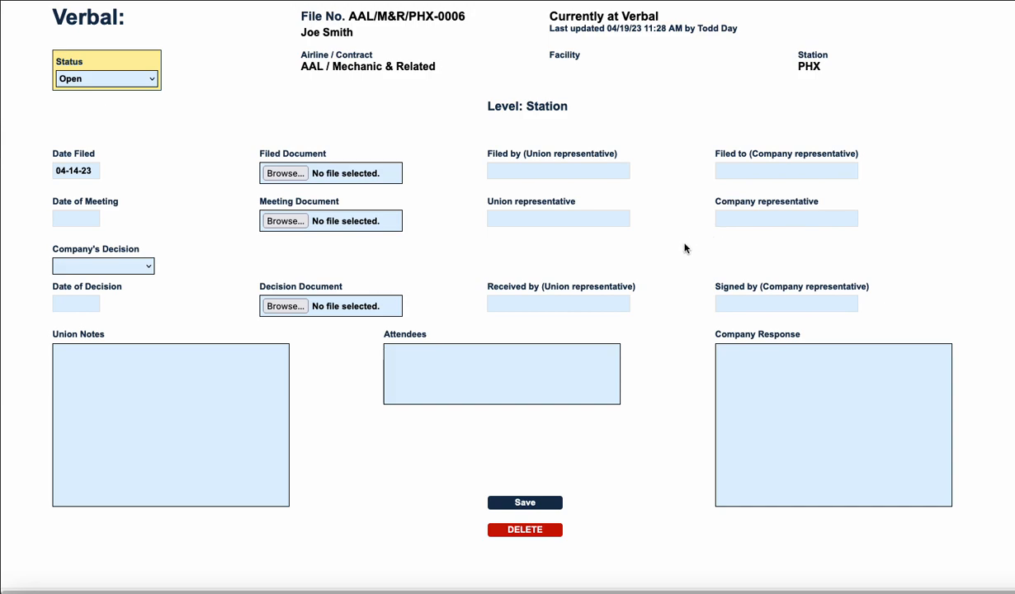
pyautogui.scroll(3, 684, 248)
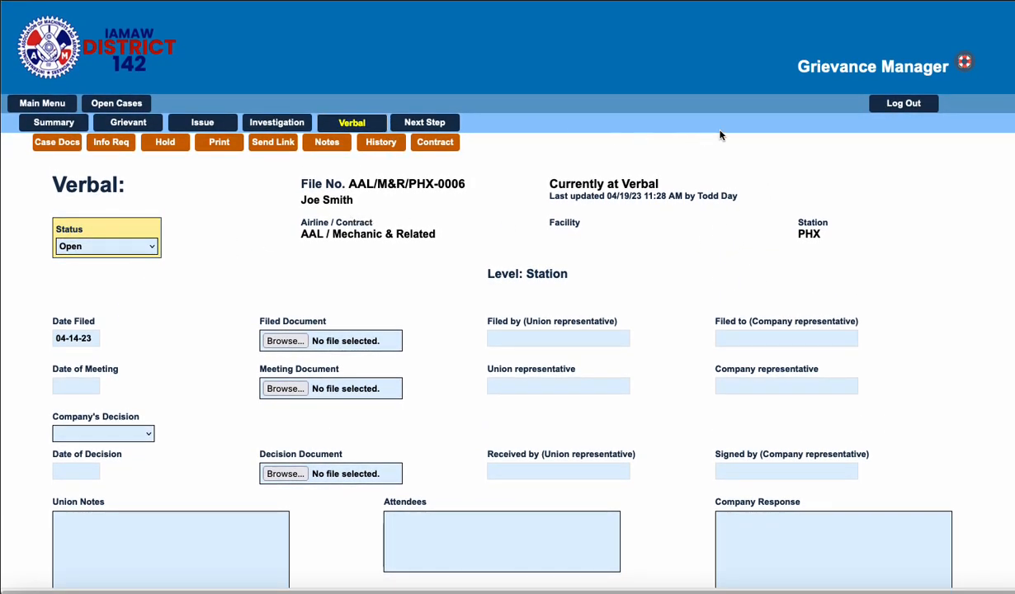
pyautogui.scroll(-1, 211, 223)
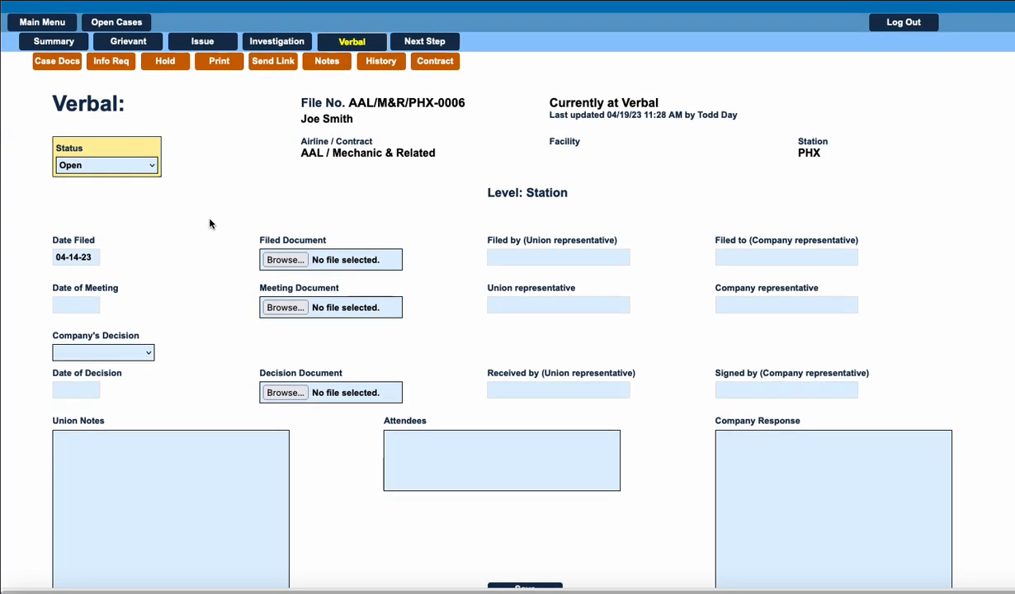
pyautogui.scroll(-1, 210, 223)
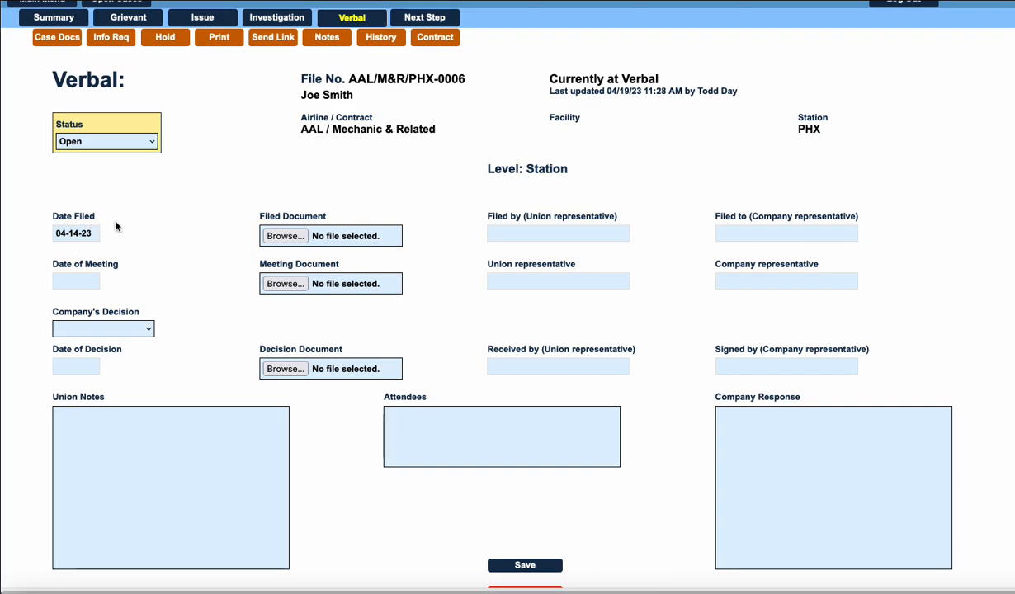
# Check the Date Filed calendar and the Filed Document file chooser, closing both without choosing anything.
pyautogui.click(76, 234)
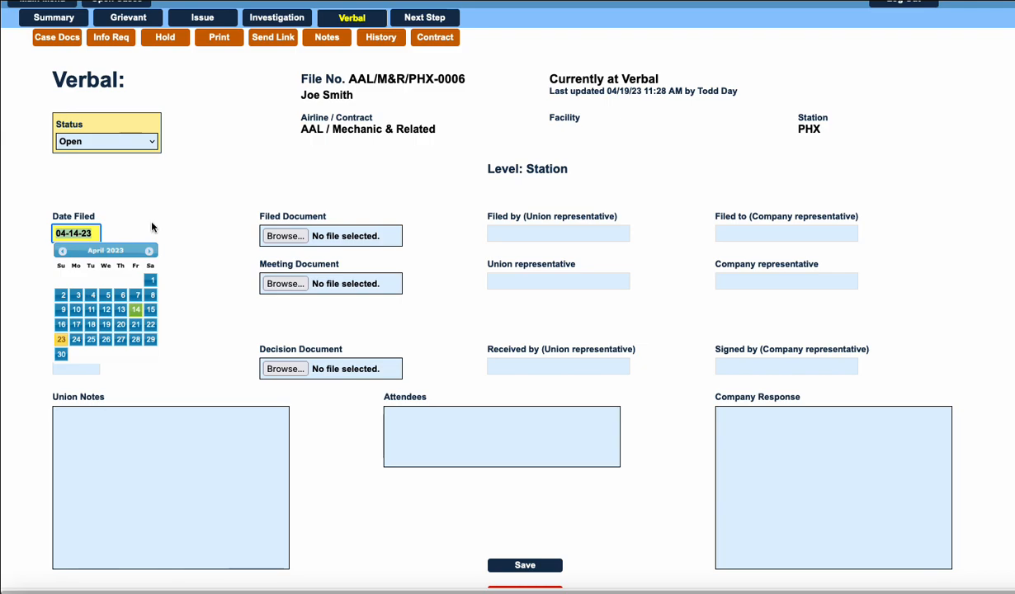
pyautogui.click(205, 212)
pyautogui.press('Tab')
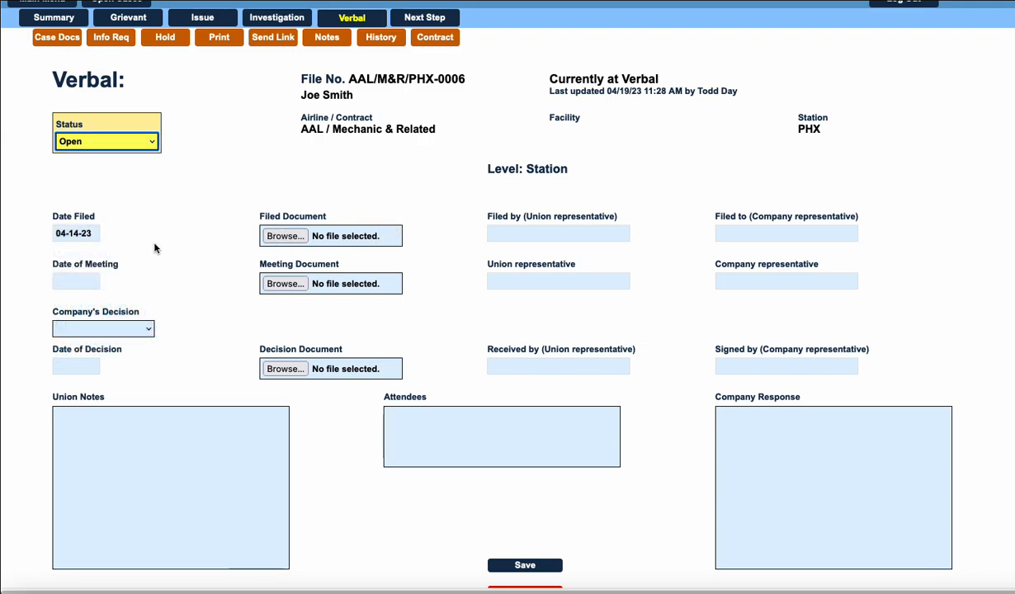
pyautogui.press('Tab')
pyautogui.click(186, 254)
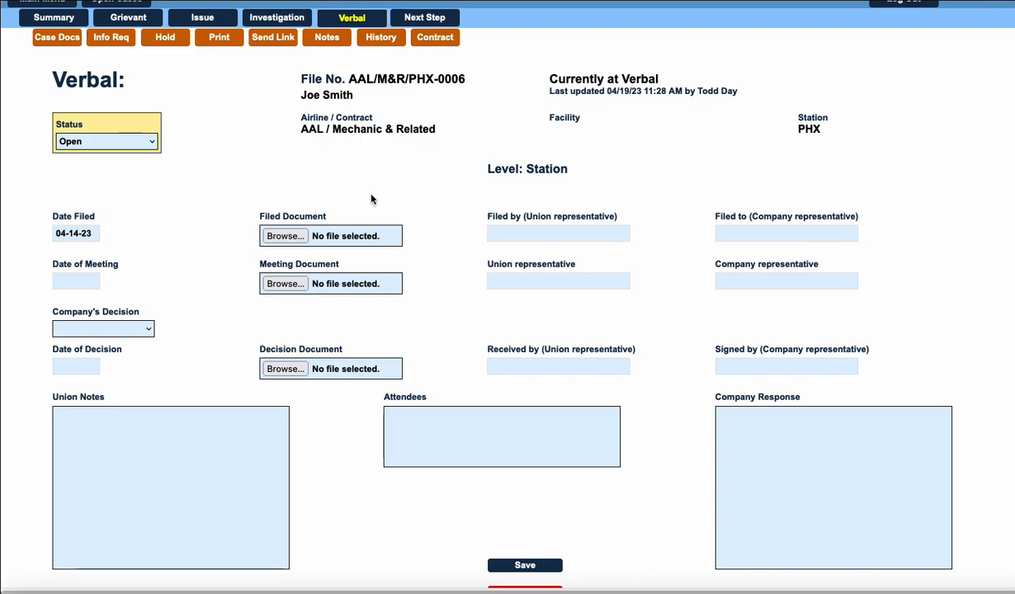
pyautogui.click(285, 237)
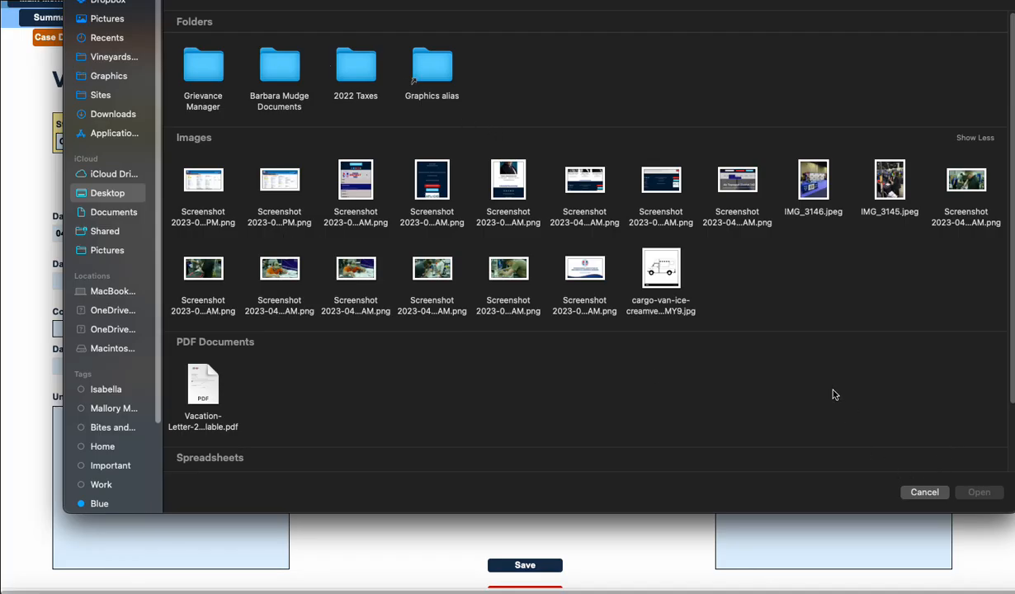
pyautogui.click(923, 492)
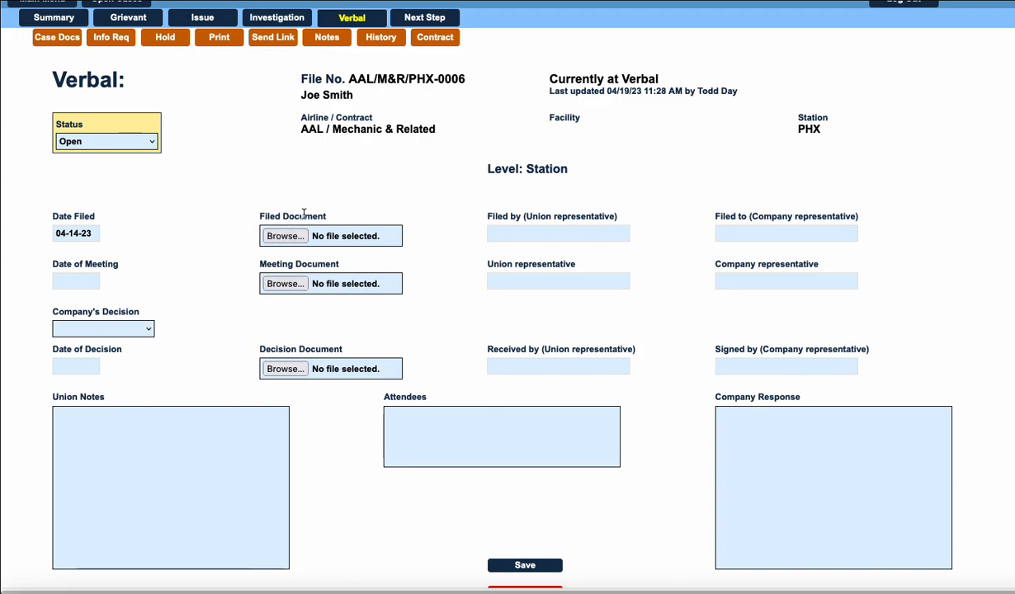
# Enter the union representative's full name as the person who filed the verbal grievance.
pyautogui.click(540, 233)
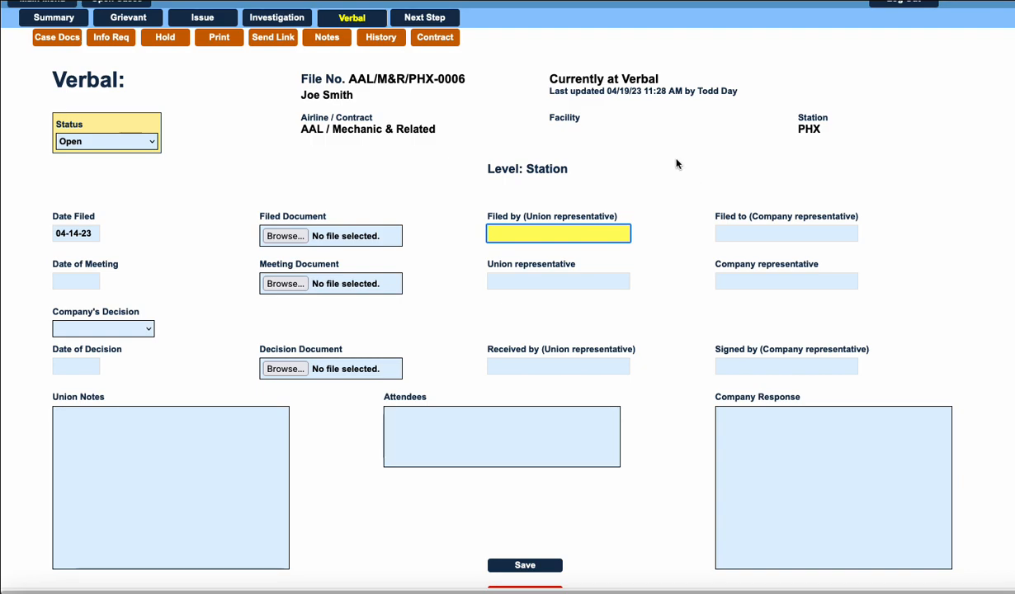
pyautogui.press('Tab')
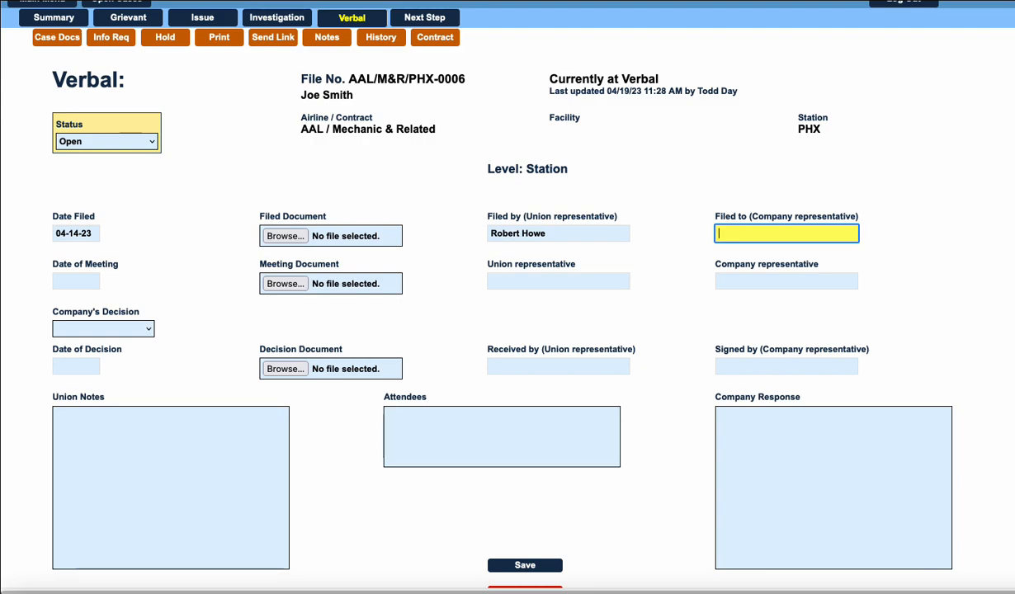
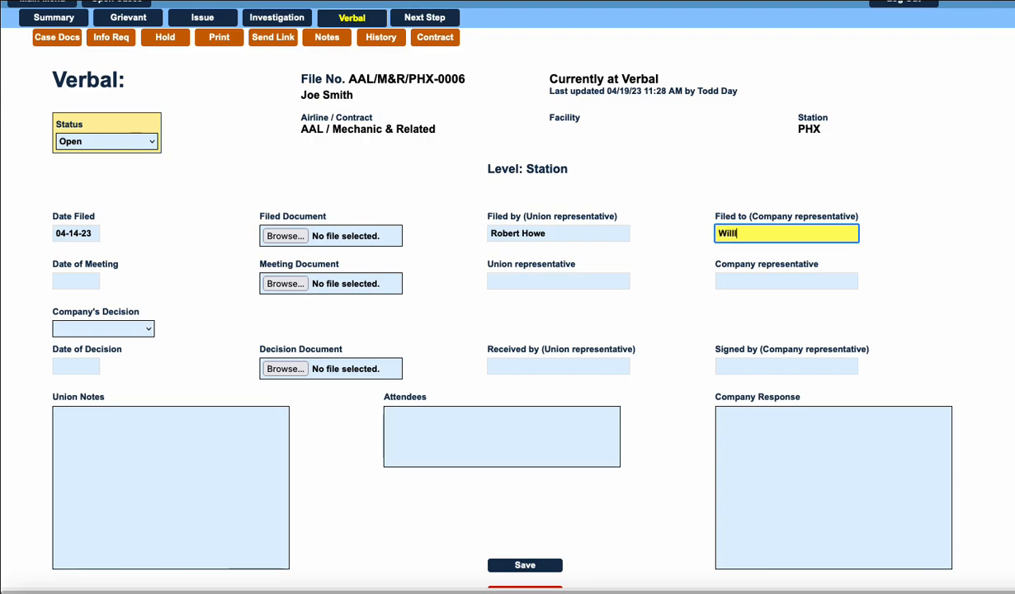
# Enter the company representative's full name as the person the grievance was filed to.
pyautogui.press('Tab')
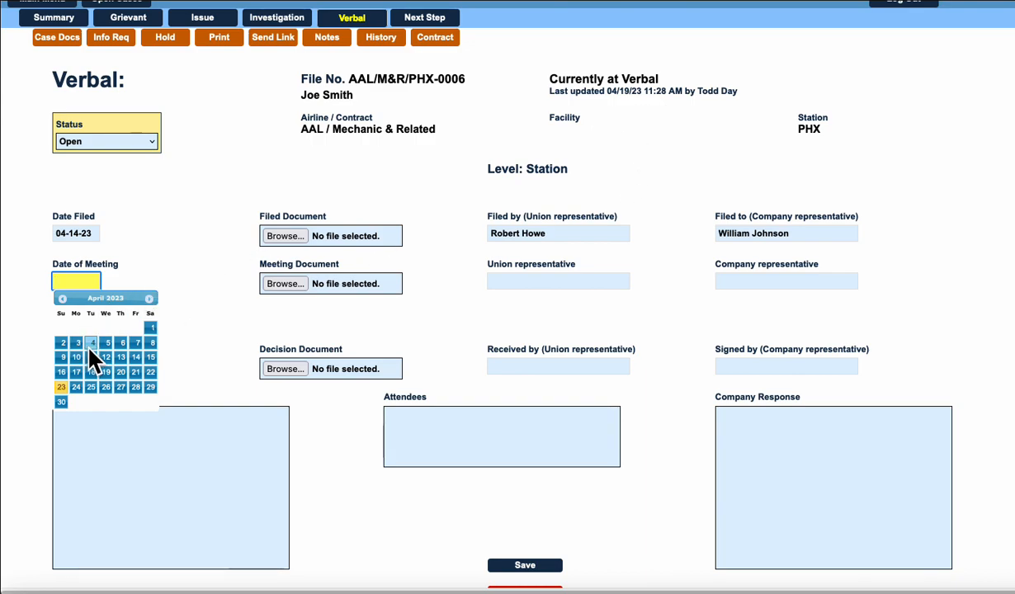
# Set the meeting date to 04-14-23 and enter the full names of the union and company representatives for the meeting.
pyautogui.click(135, 357)
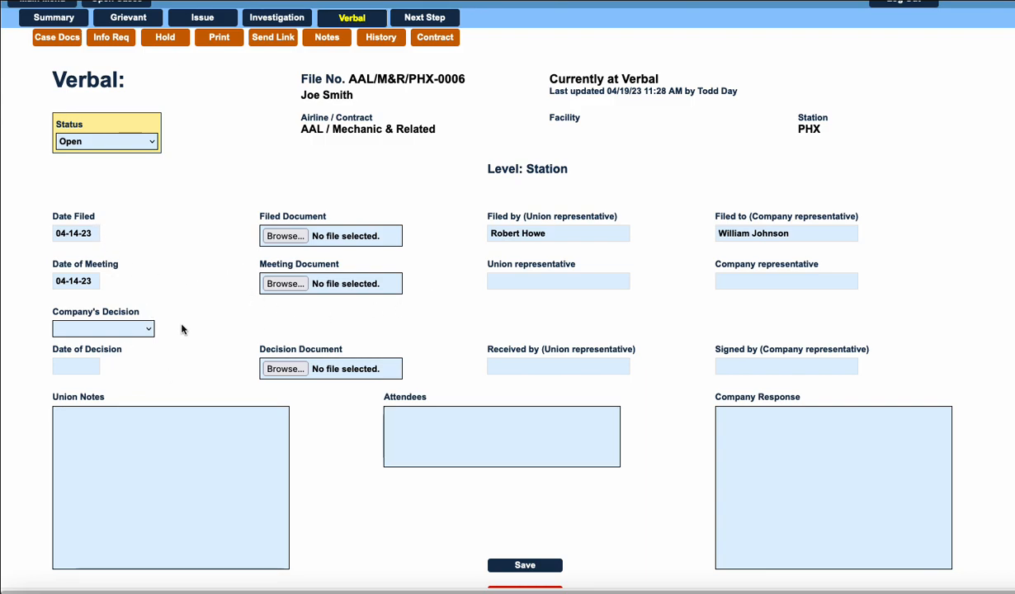
pyautogui.press('Tab')
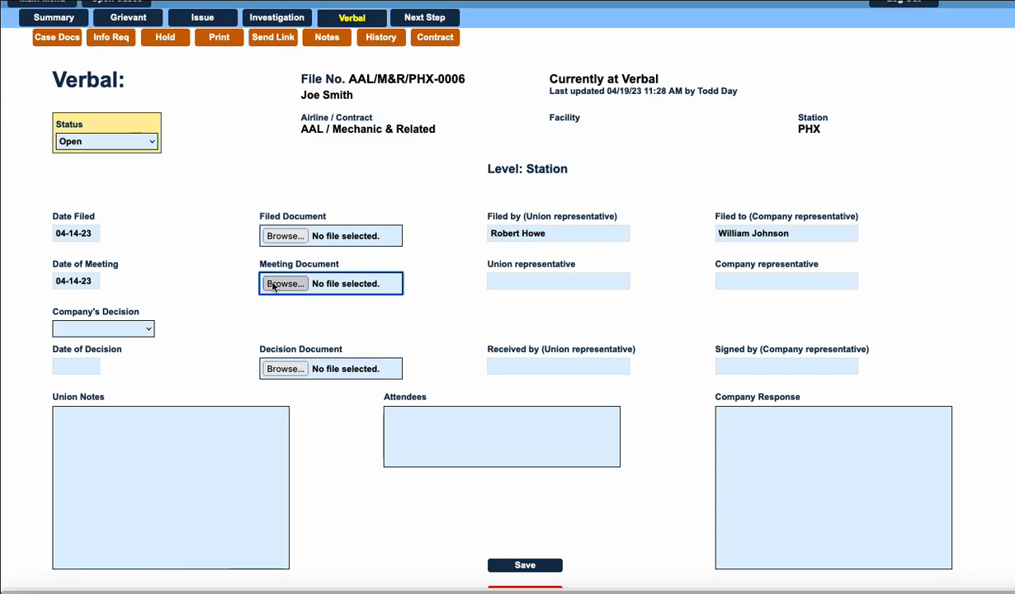
pyautogui.click(523, 282)
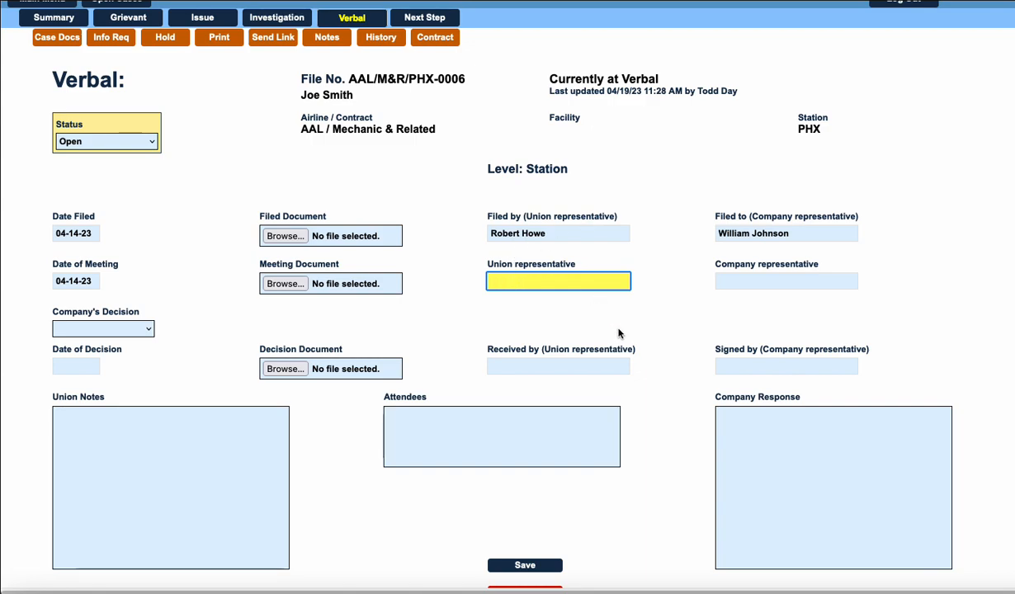
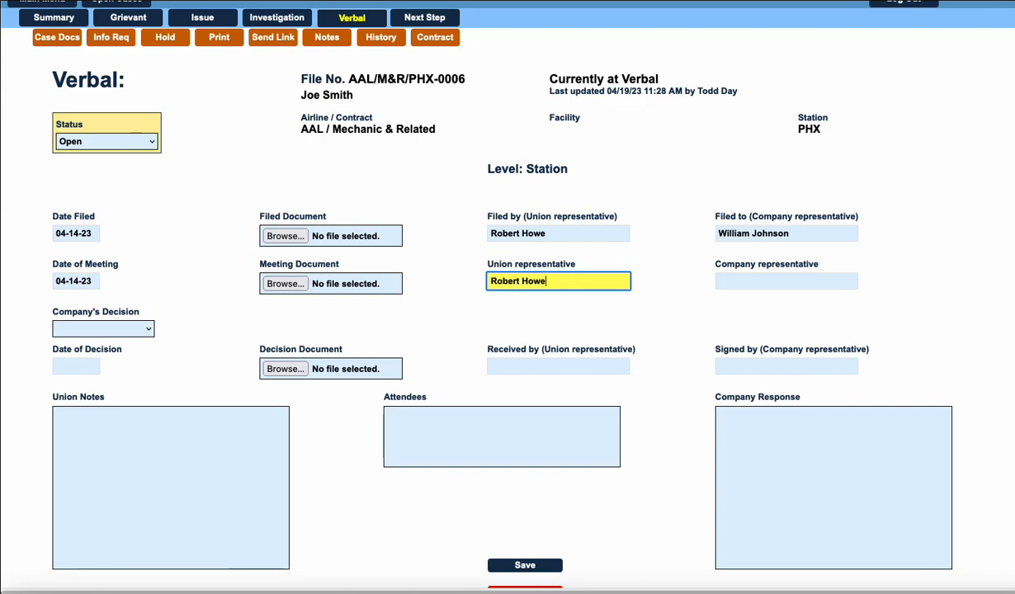
pyautogui.press('Tab')
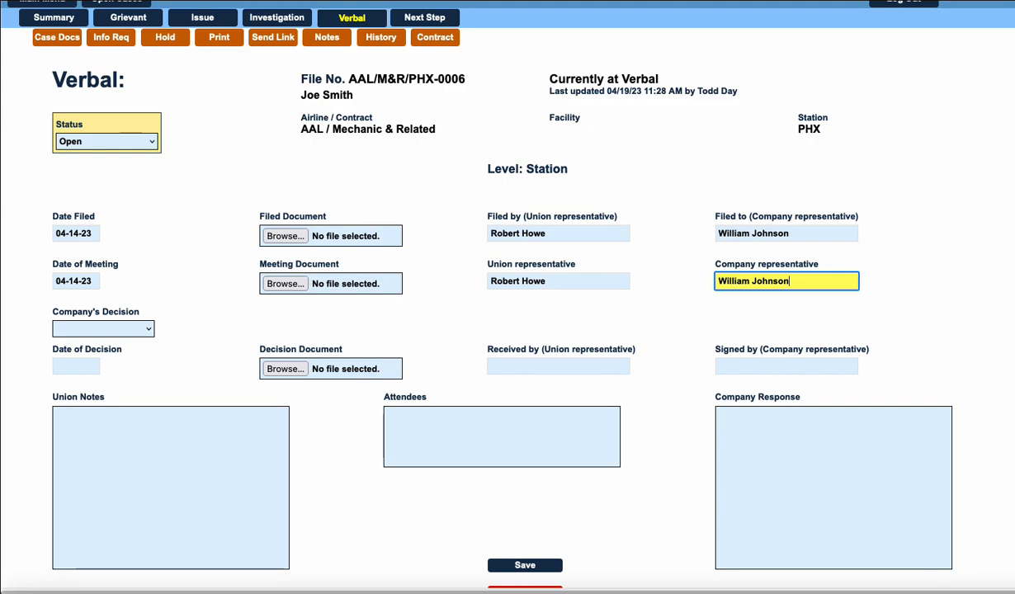
pyautogui.press('Tab')
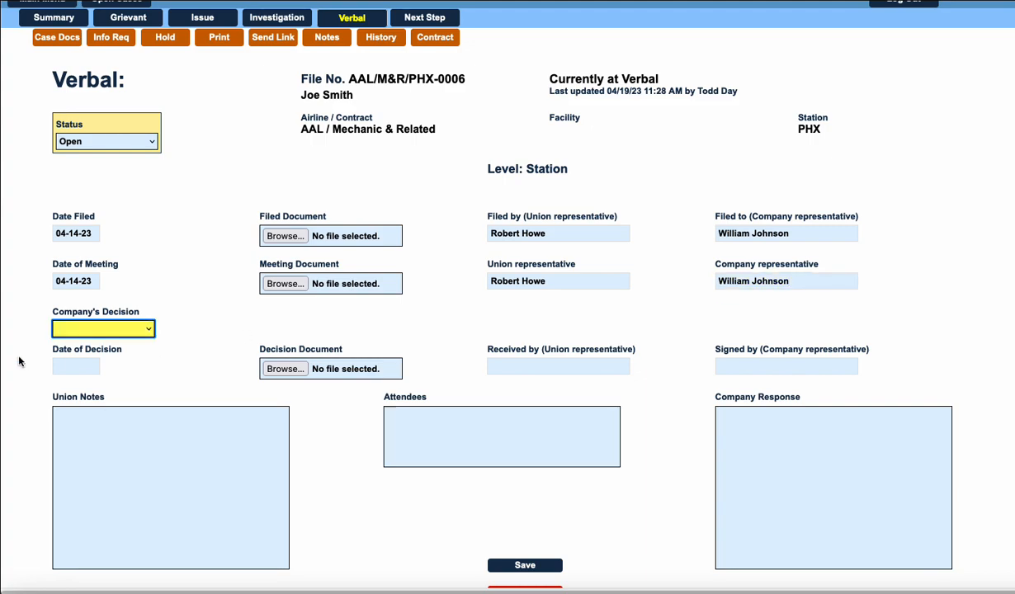
# Set the company's decision to Unsatisfactory and date the decision 04-14-23.
pyautogui.click(149, 330)
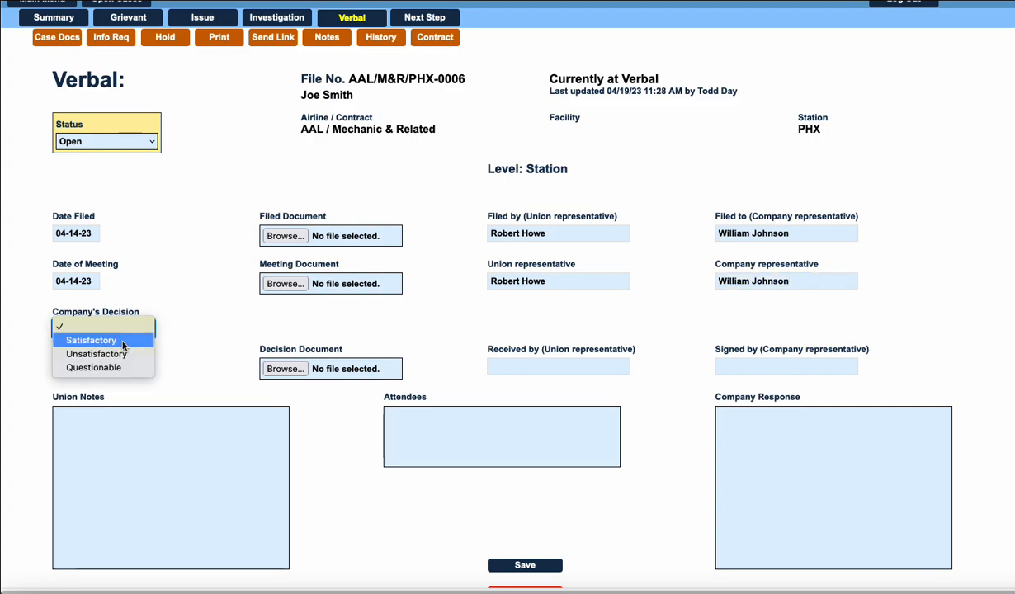
pyautogui.click(149, 354)
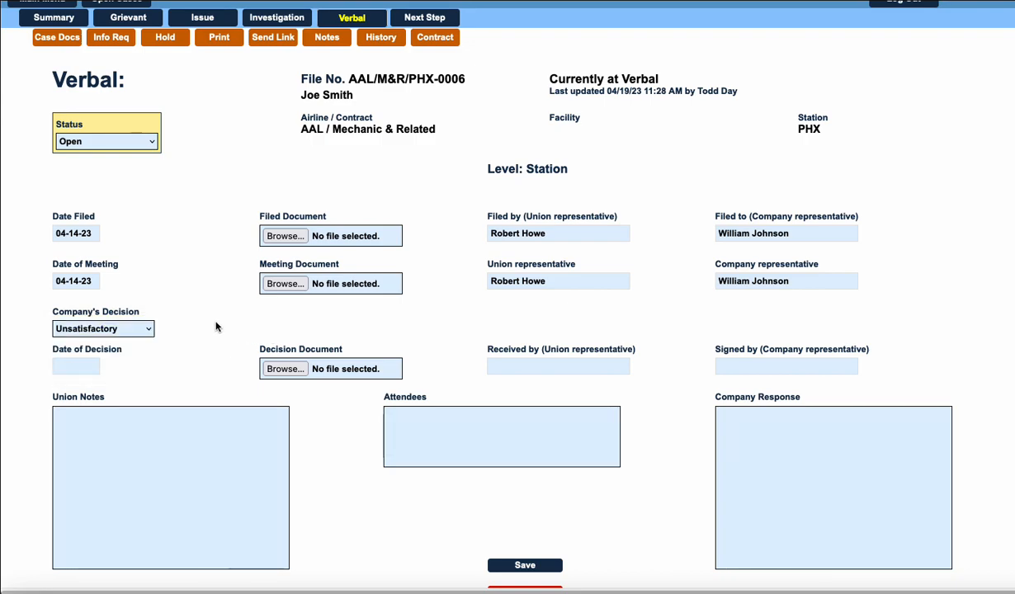
pyautogui.press('Tab')
pyautogui.press('Tab')
pyautogui.click(101, 366)
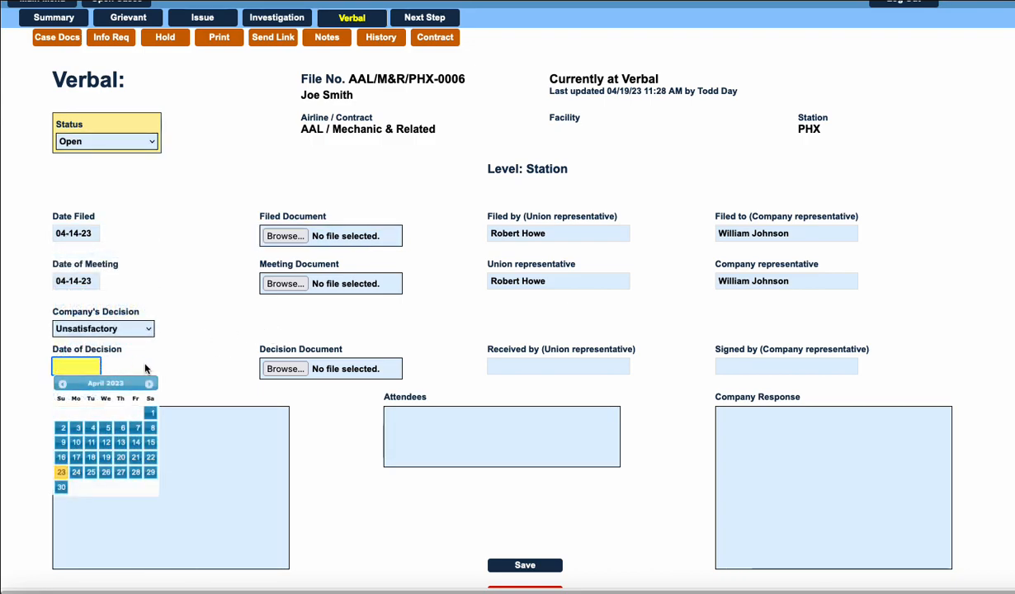
pyautogui.click(135, 442)
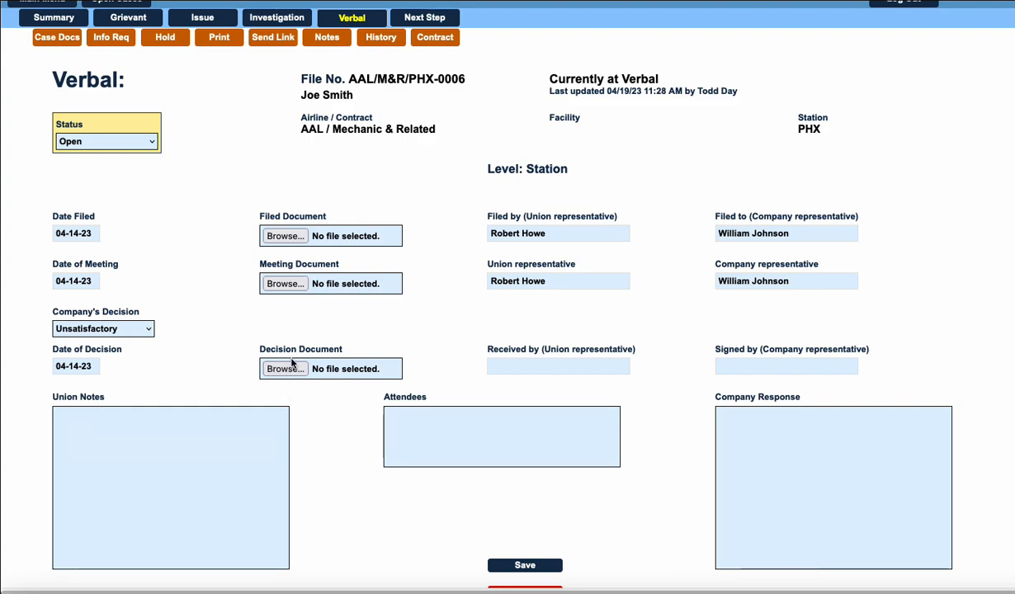
# Enter the names of the union representative who received the decision and the company representative who signed it.
pyautogui.click(518, 349)
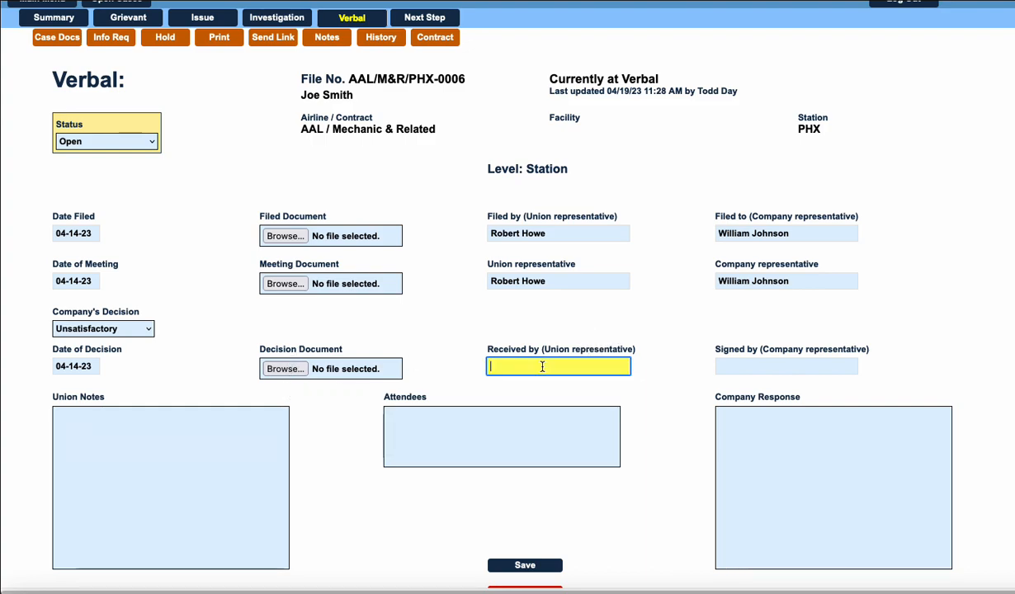
pyautogui.press('Tab')
pyautogui.press('Tab')
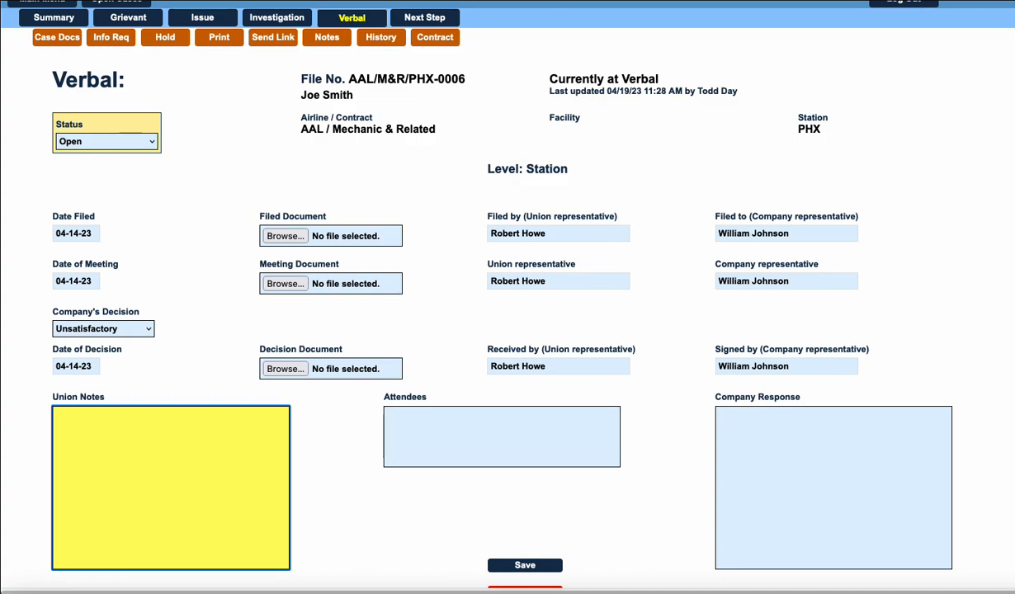
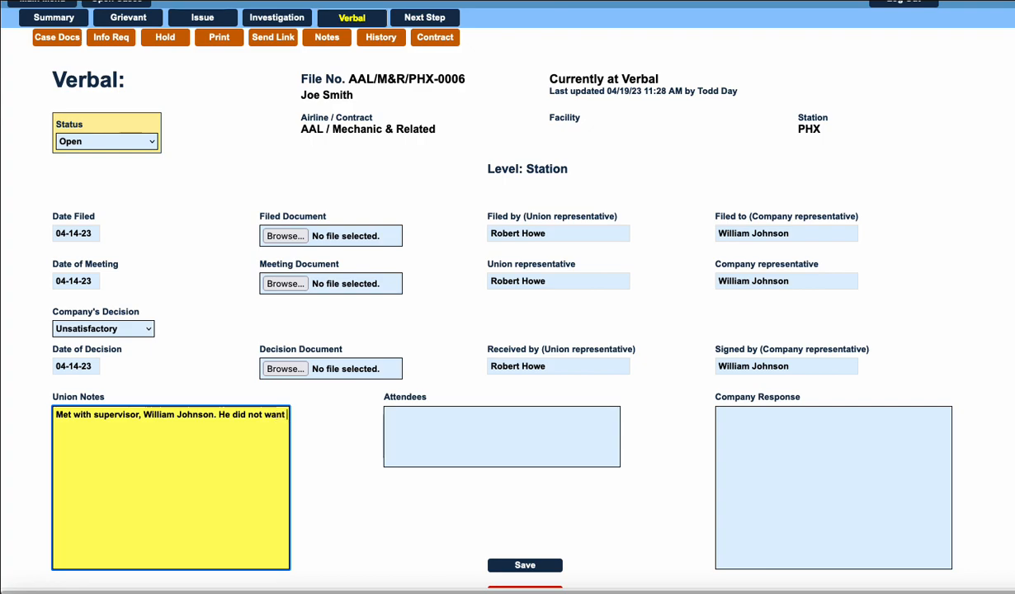
# Write in the union notes: "Met with supervisor, [supervisor's name]. He did not want to take the time to discuss the pay issue with us.".
pyautogui.write(' to take the time to discuss the ')
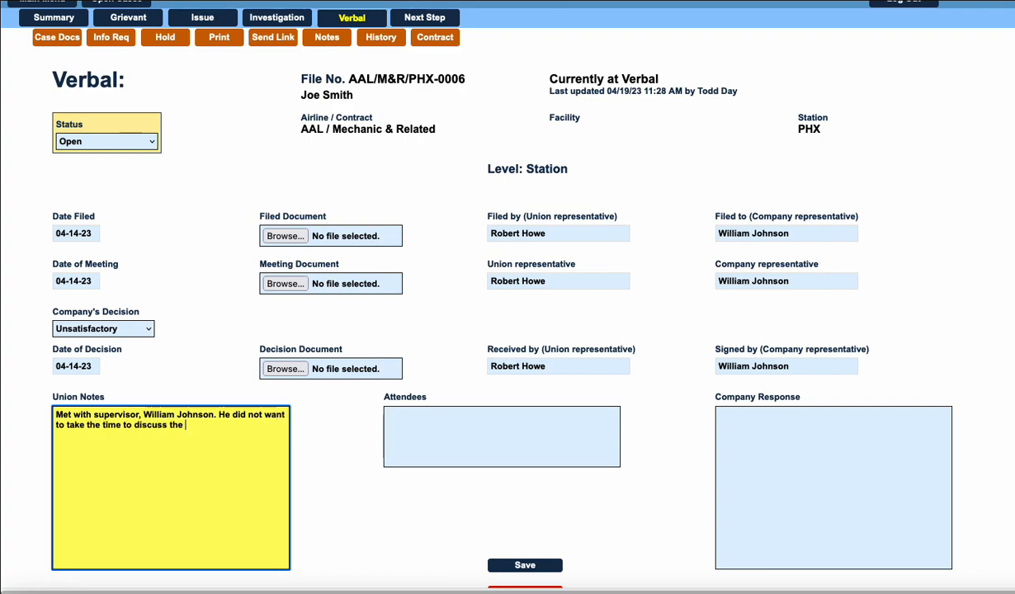
pyautogui.write('pay issue with us.')
pyautogui.press('Tab')
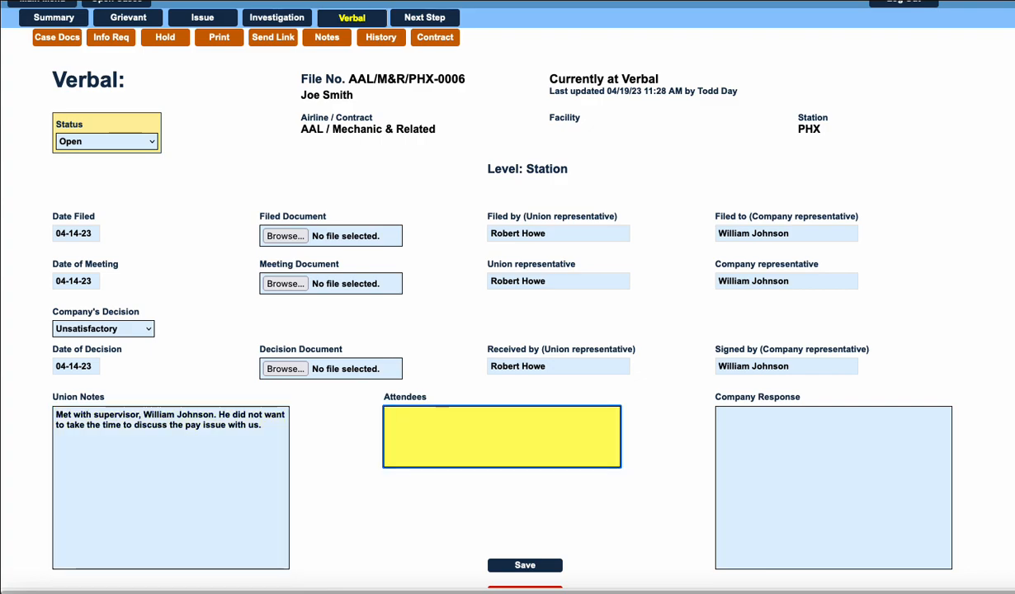
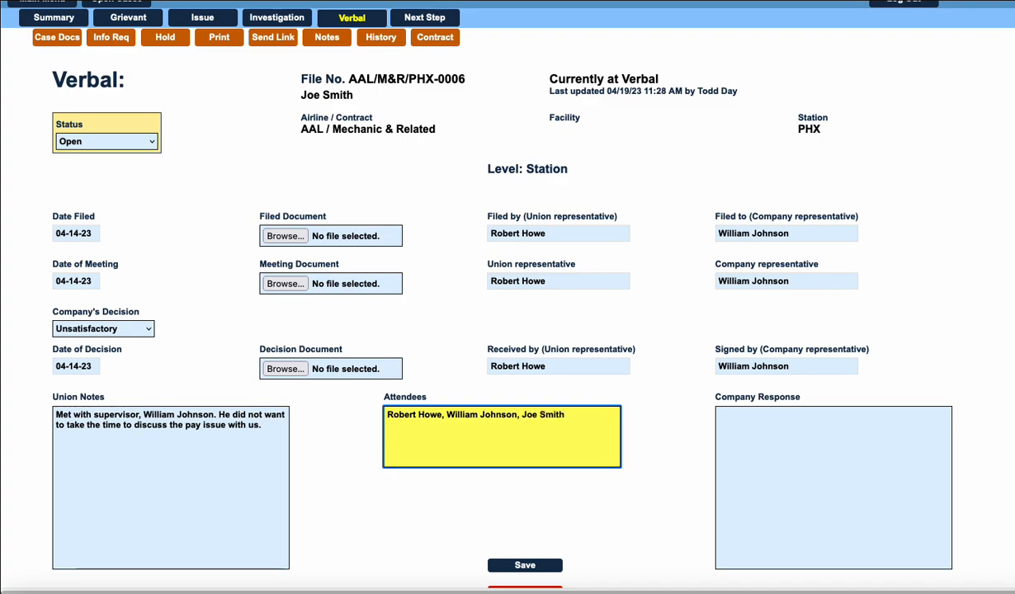
# Write the company response: "We don't take care of pay issues here in the supervisors office. You need to take this up with payroll.".
pyautogui.press('Tab')
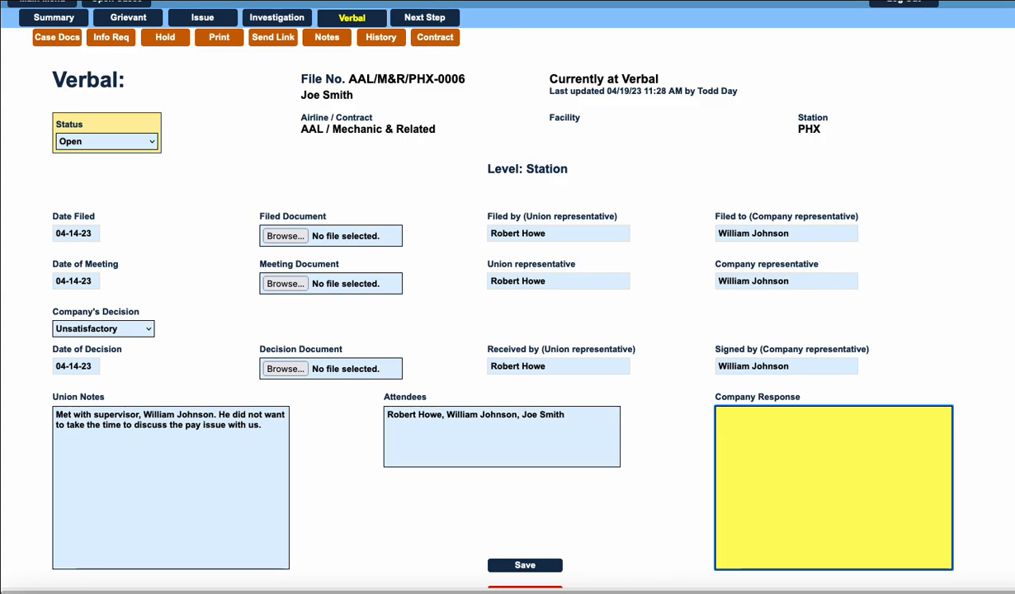
pyautogui.write("We don't")
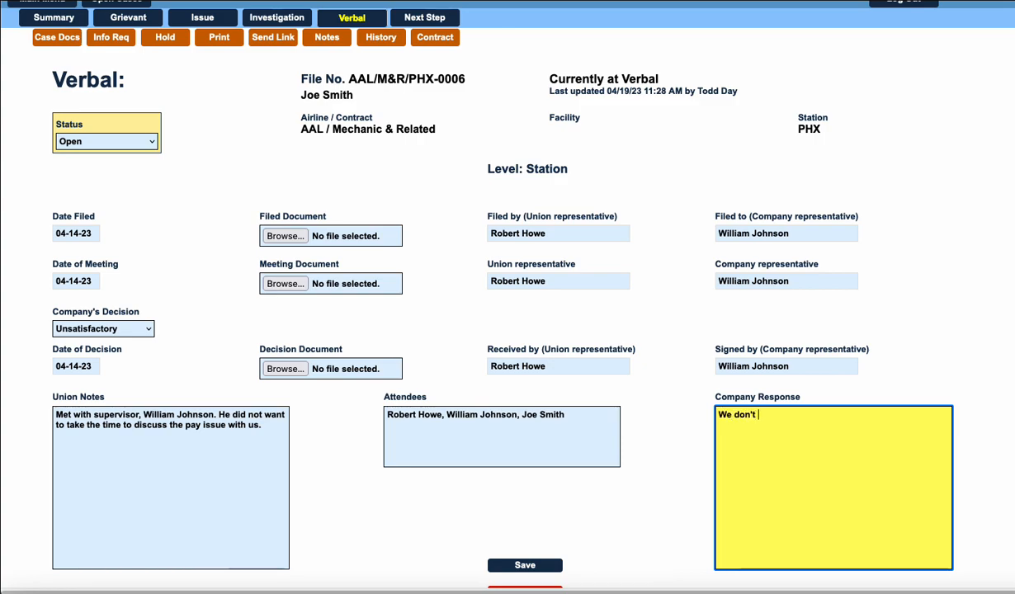
pyautogui.write(' take care')
pyautogui.write(' of pay issues here in')
pyautogui.write(' the sr')
pyautogui.write('pervisors office. ')
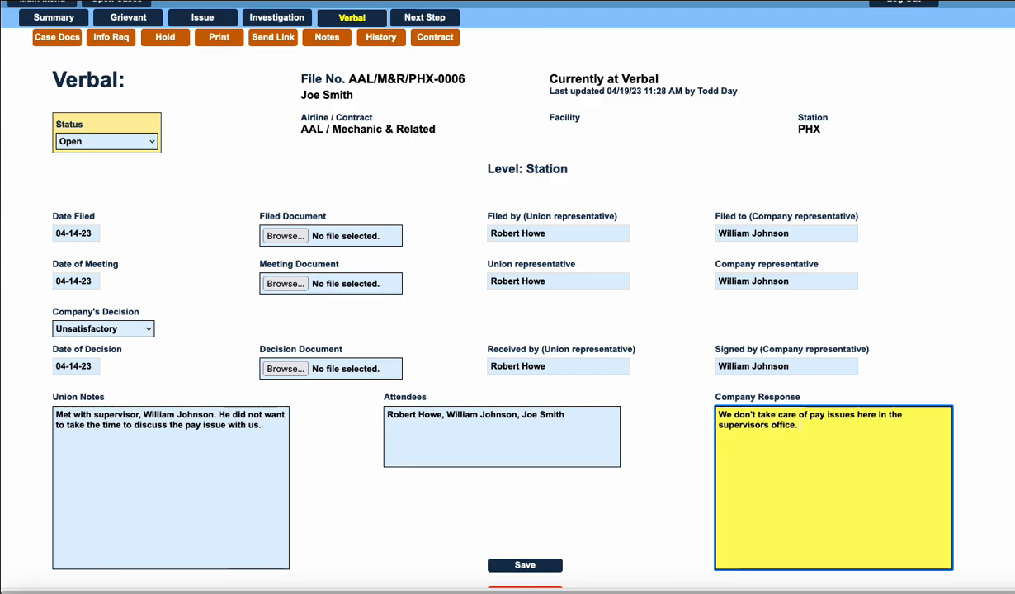
pyautogui.write('You need to')
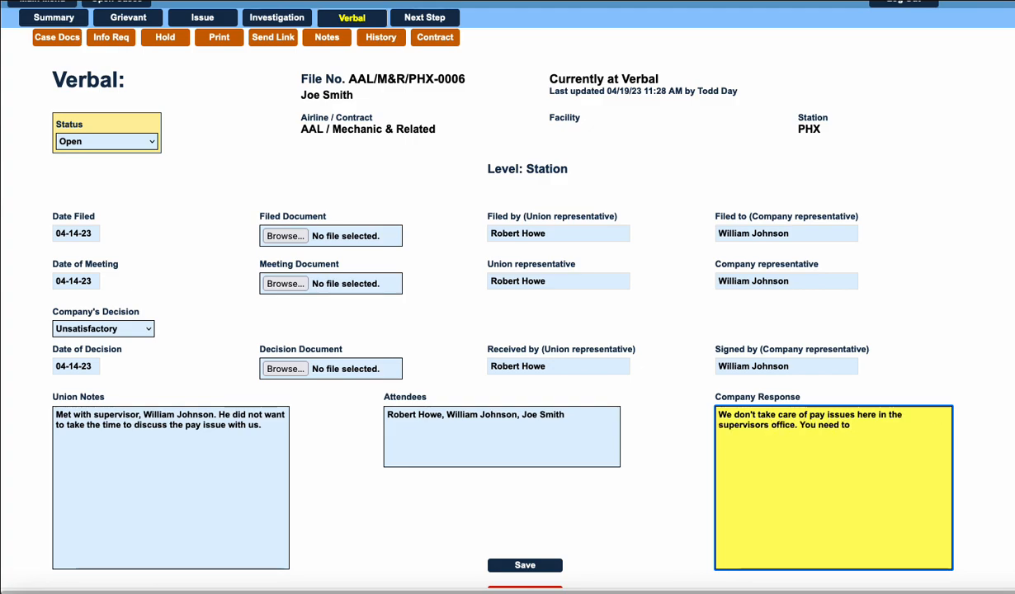
pyautogui.write(' take this')
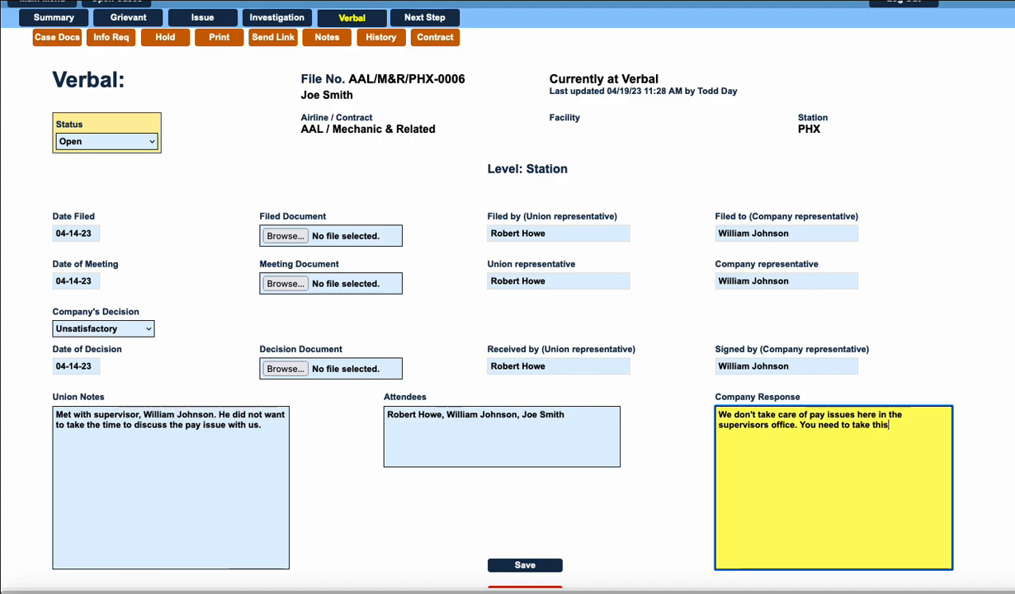
pyautogui.write(' up with')
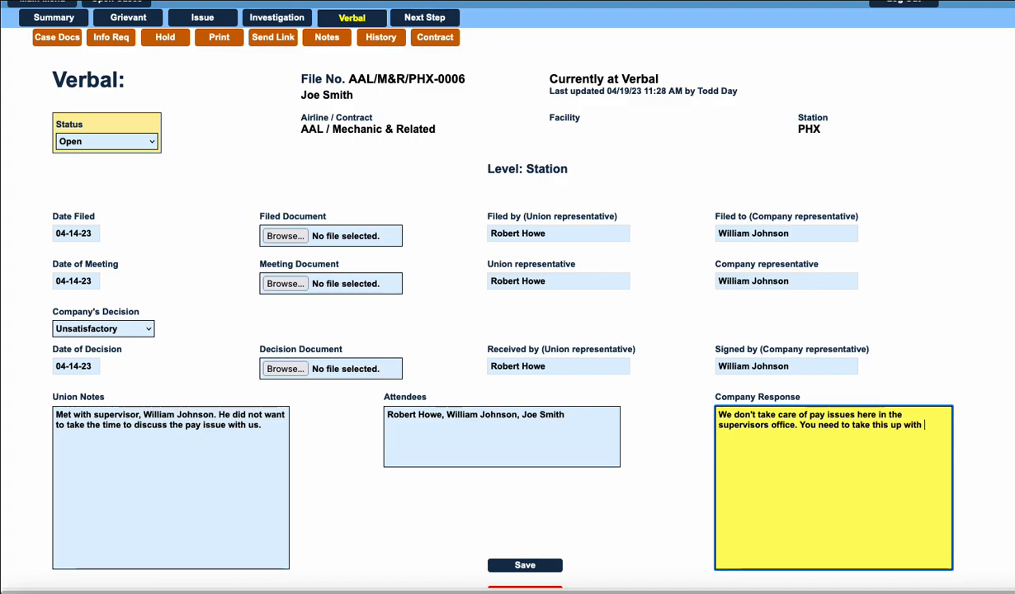
pyautogui.write(' payroll.')
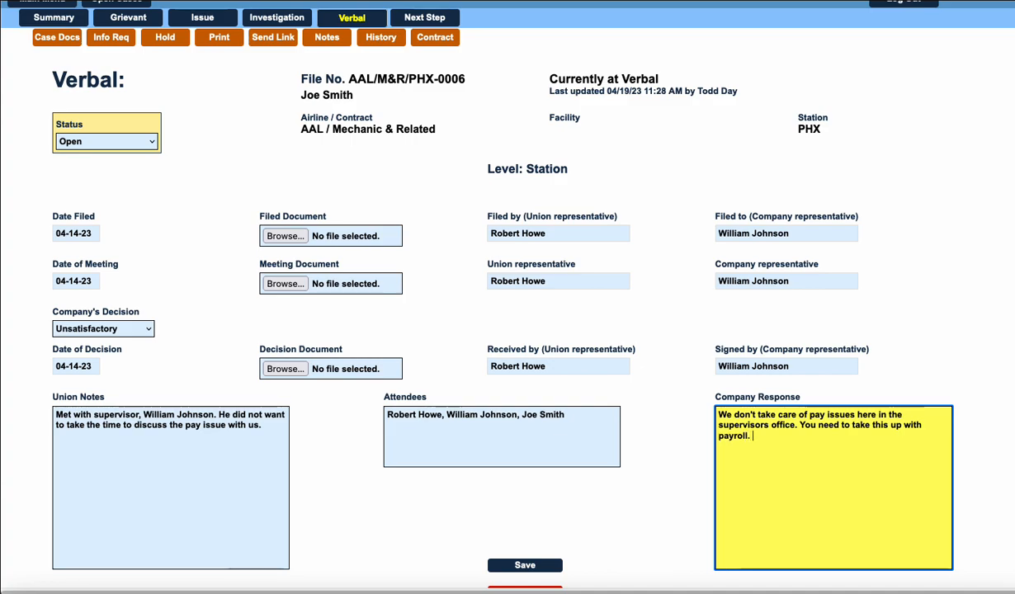
# Save the completed Verbal step of the grievance case and look over the saved form.
pyautogui.scroll(-2, 363, 450)
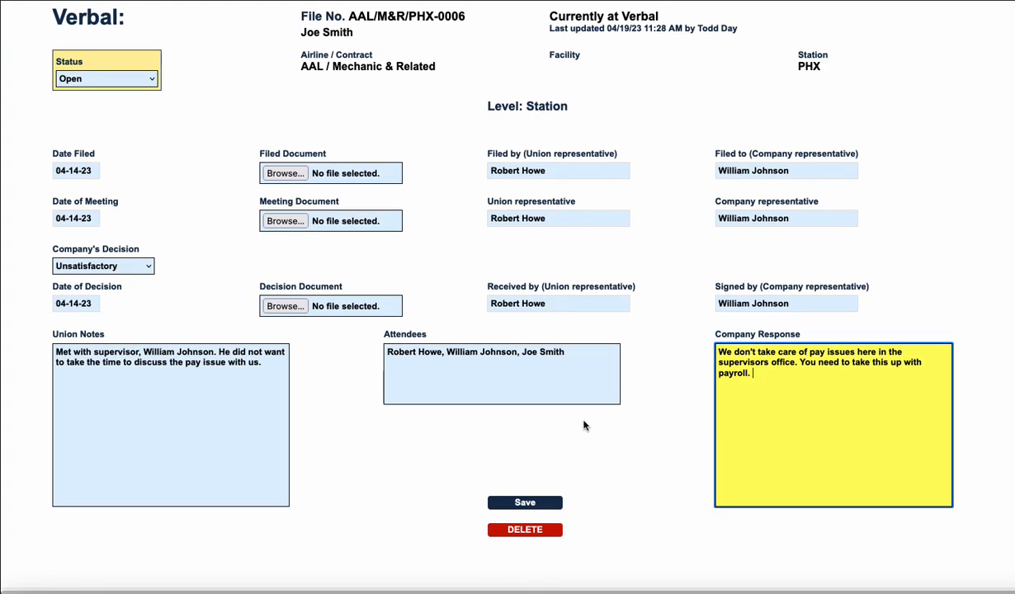
pyautogui.click(512, 500)
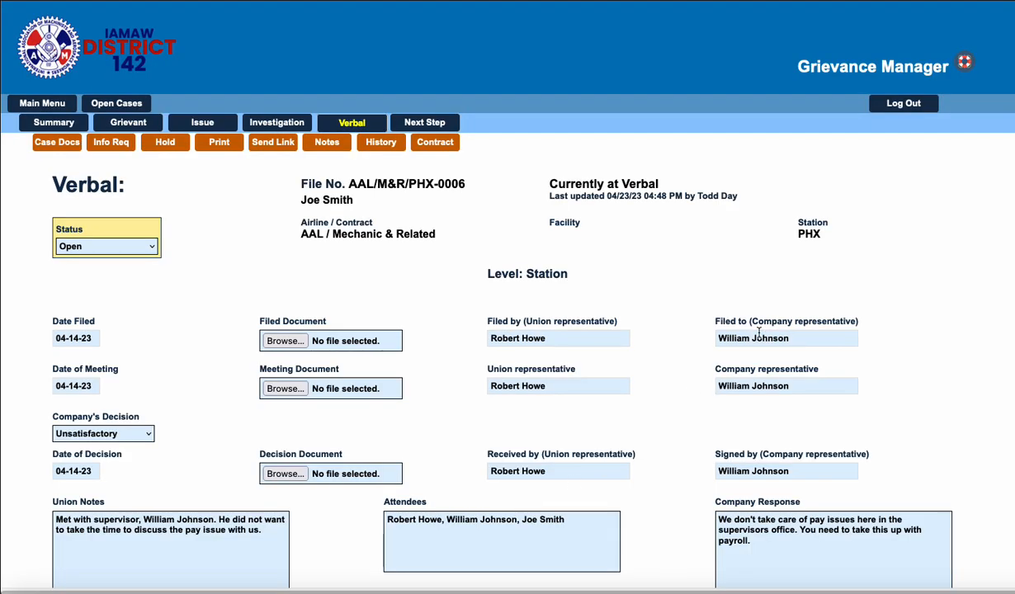
pyautogui.scroll(-3, 641, 295)
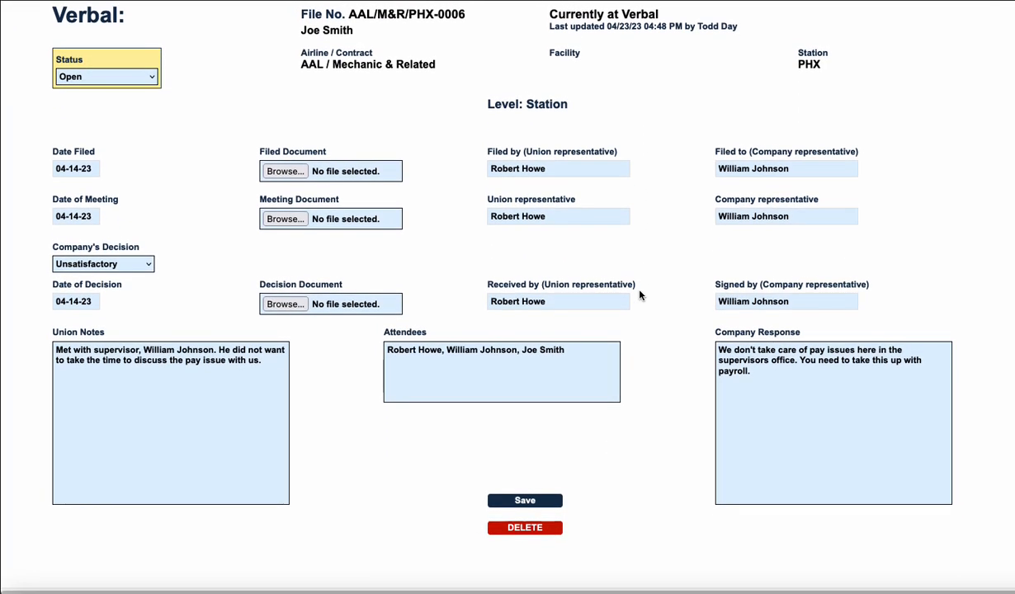
# Start the next step record for the grievance case and set its step to Step 1.
pyautogui.scroll(3, 641, 294)
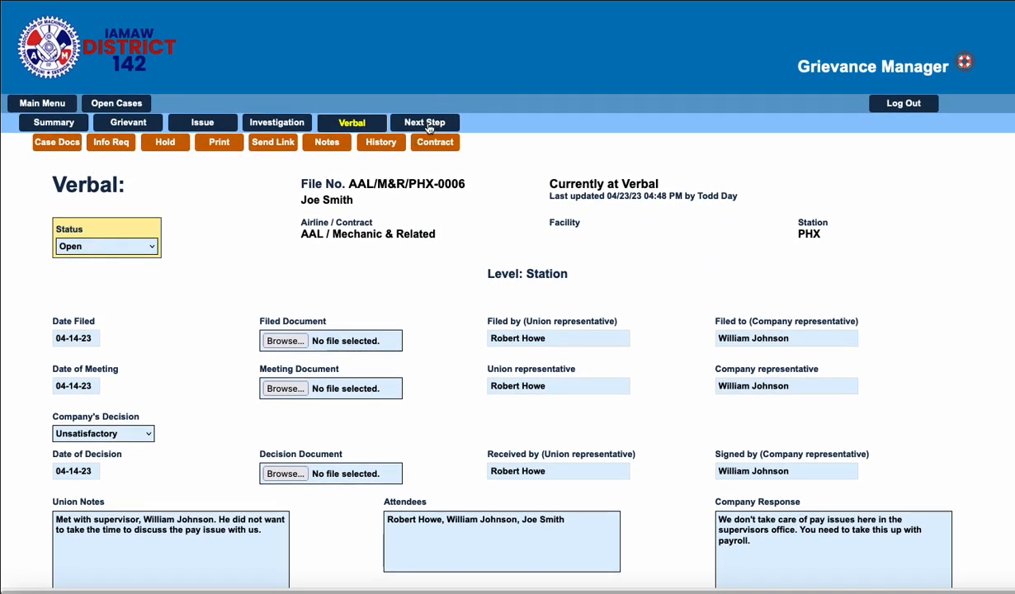
pyautogui.click(426, 123)
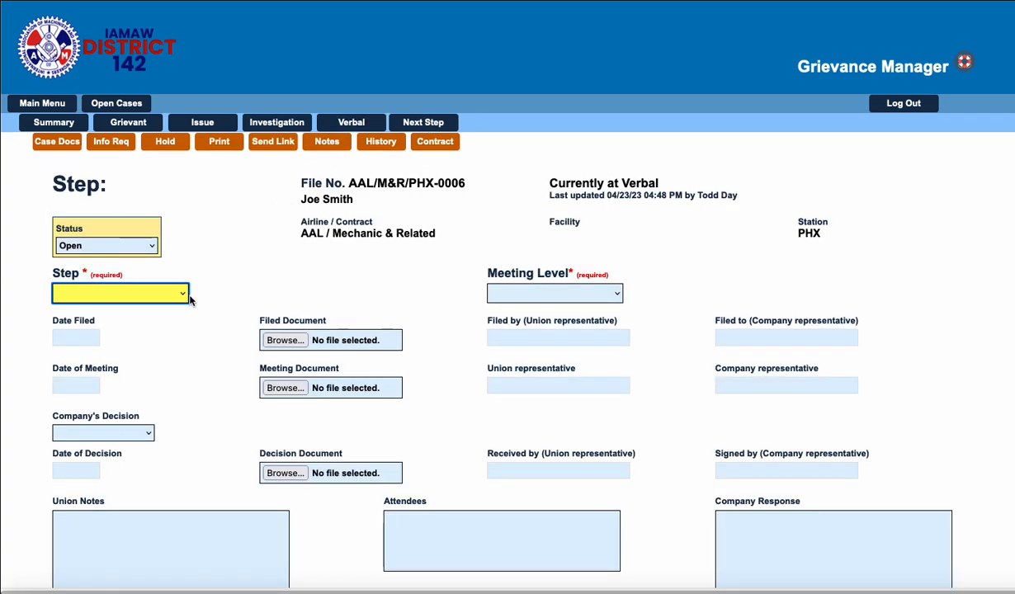
pyautogui.scroll(-1, 191, 283)
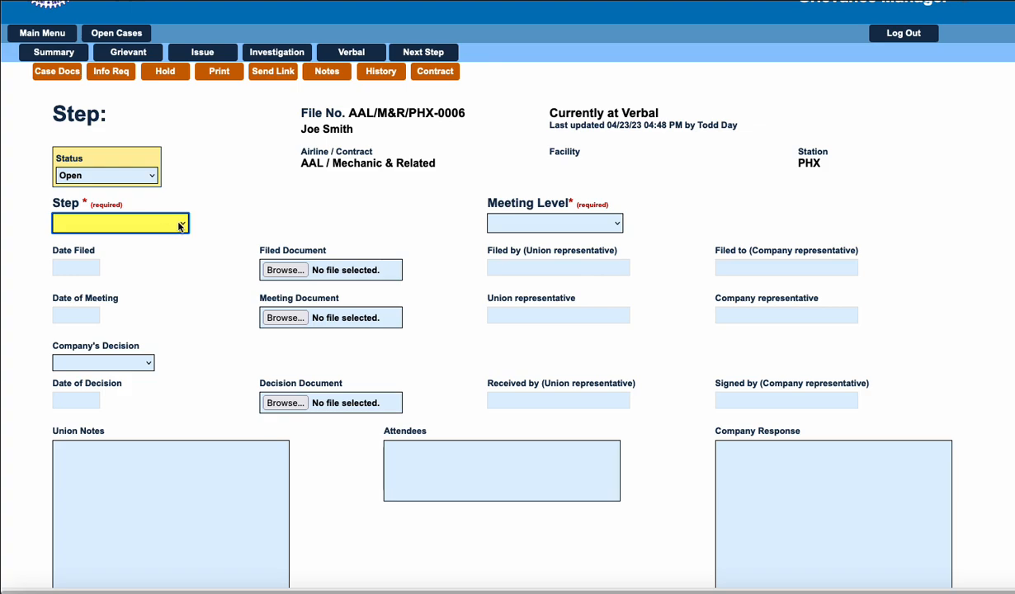
pyautogui.click(182, 224)
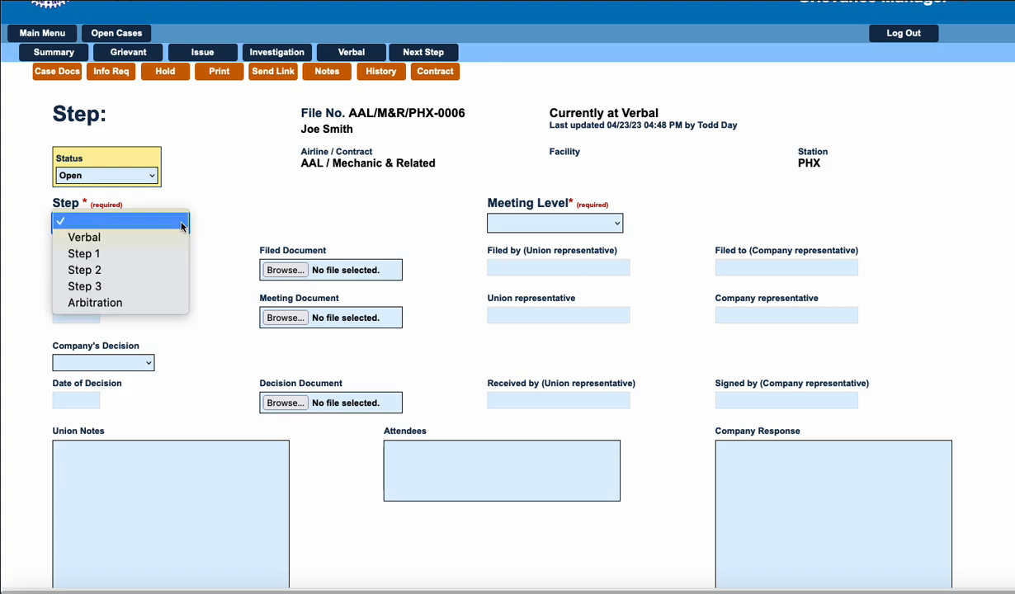
pyautogui.click(107, 256)
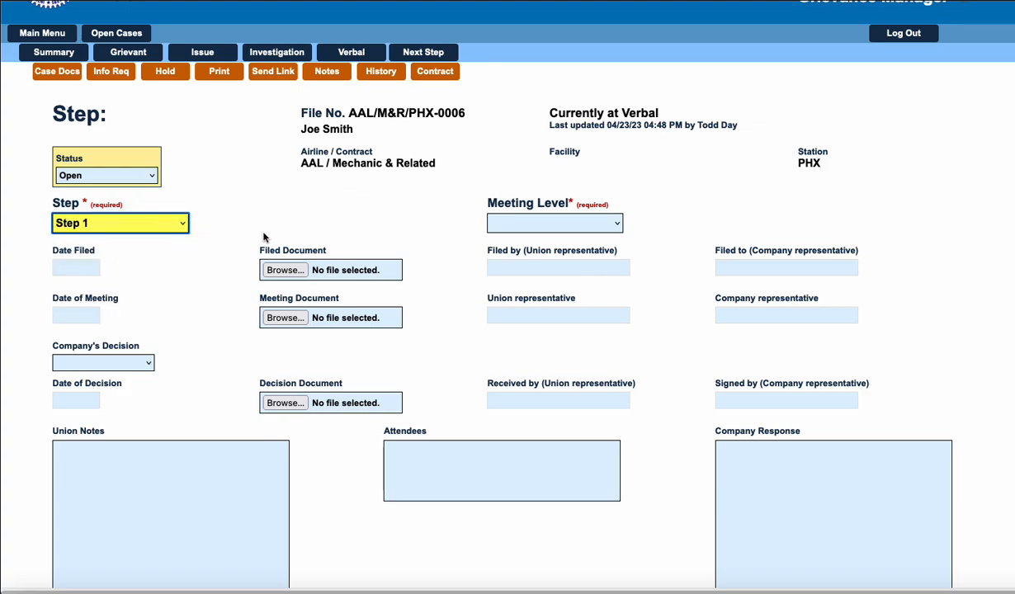
# Examine the options offered for the meeting level of the Step 1 record.
pyautogui.scroll(-2, 169, 264)
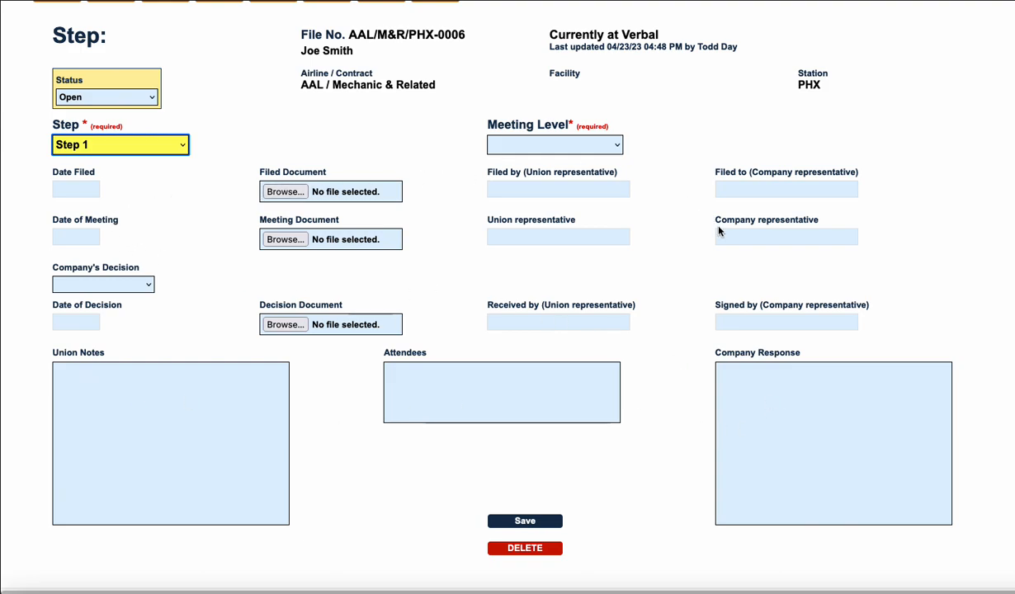
pyautogui.click(66, 190)
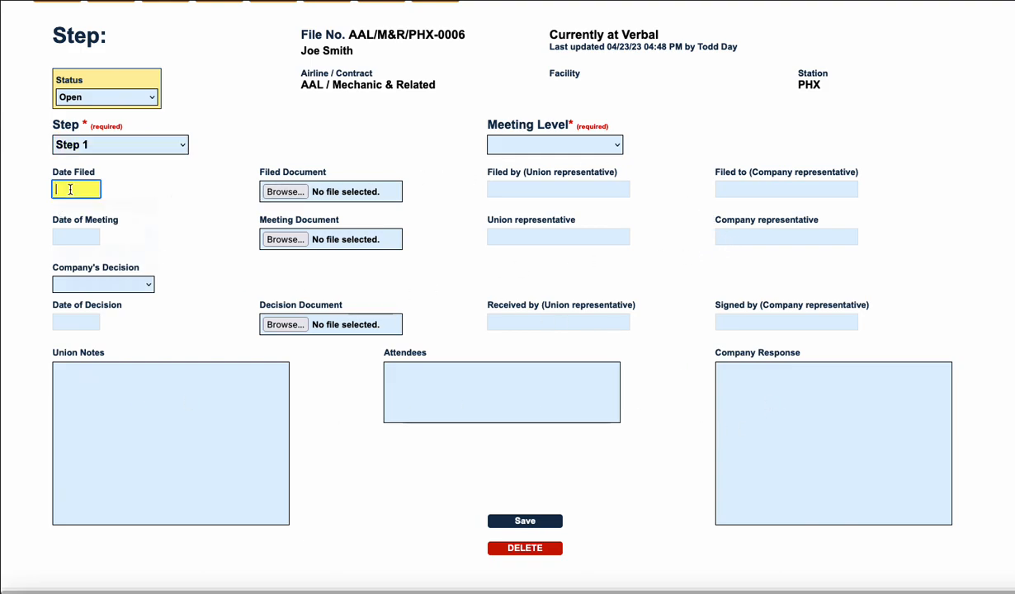
pyautogui.click(214, 211)
pyautogui.click(617, 147)
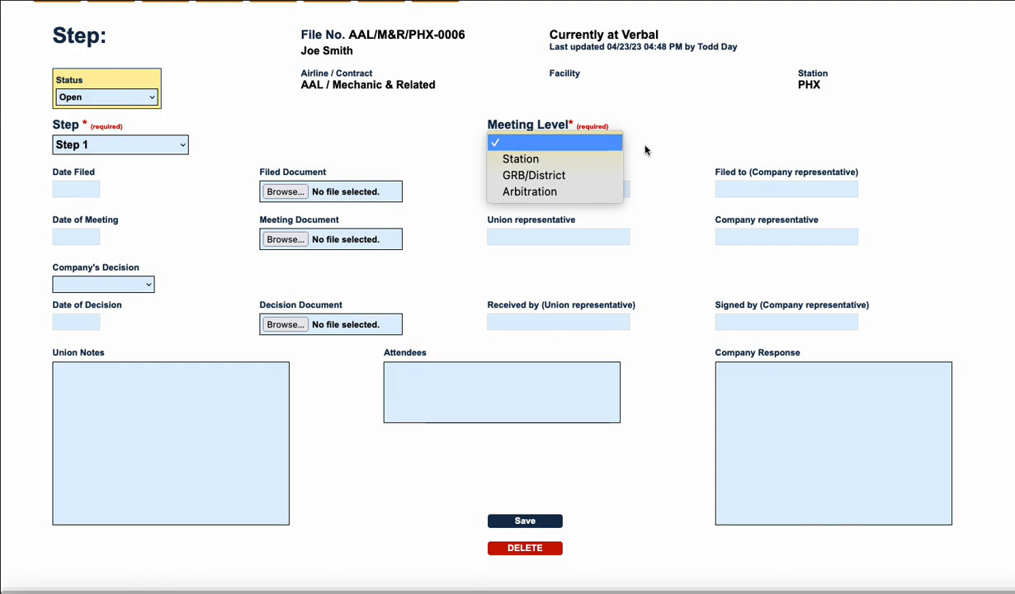
pyautogui.click(651, 149)
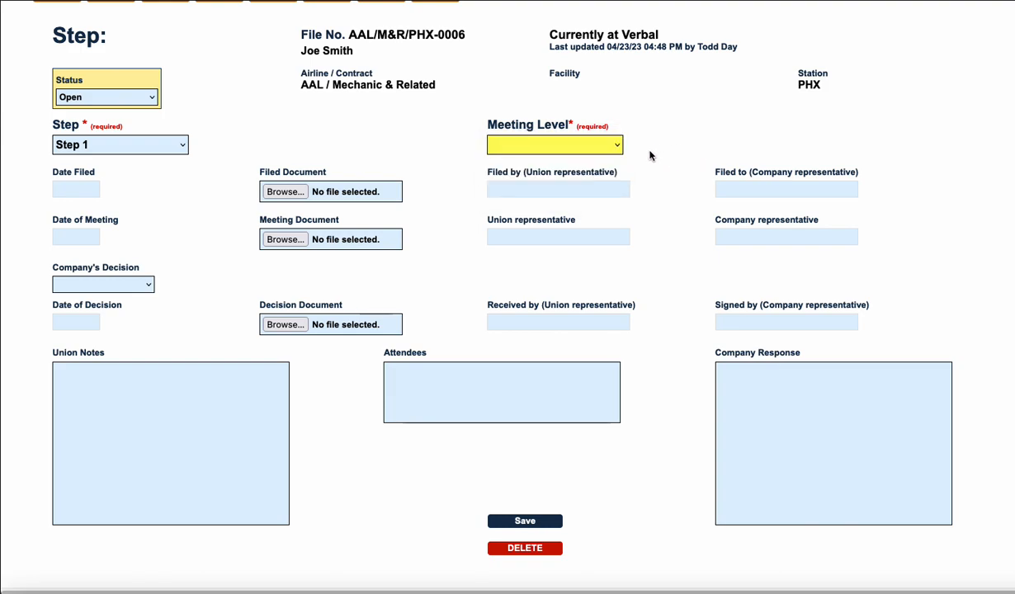
pyautogui.click(590, 141)
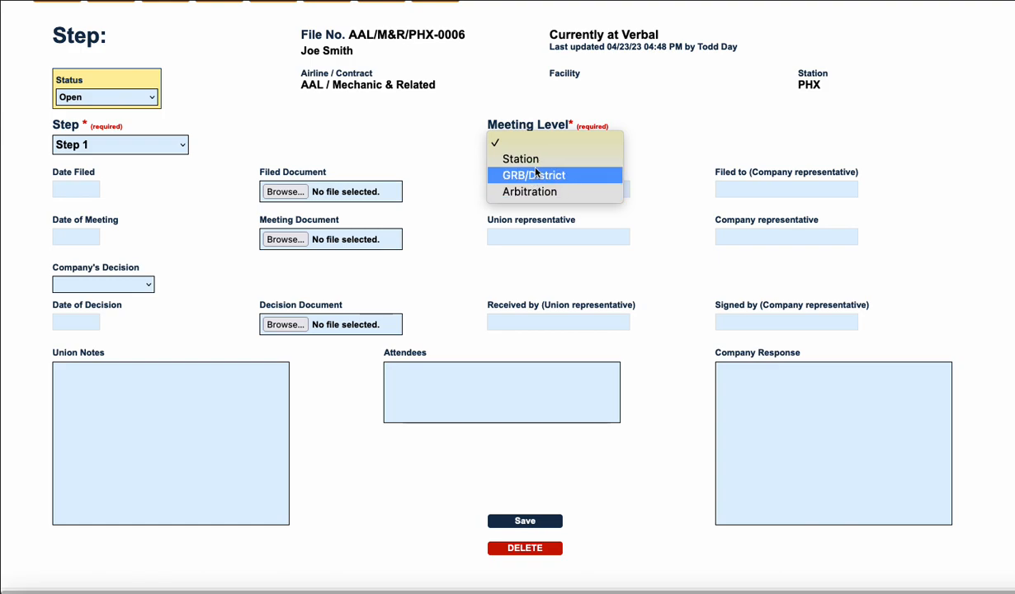
pyautogui.click(687, 142)
pyautogui.click(540, 150)
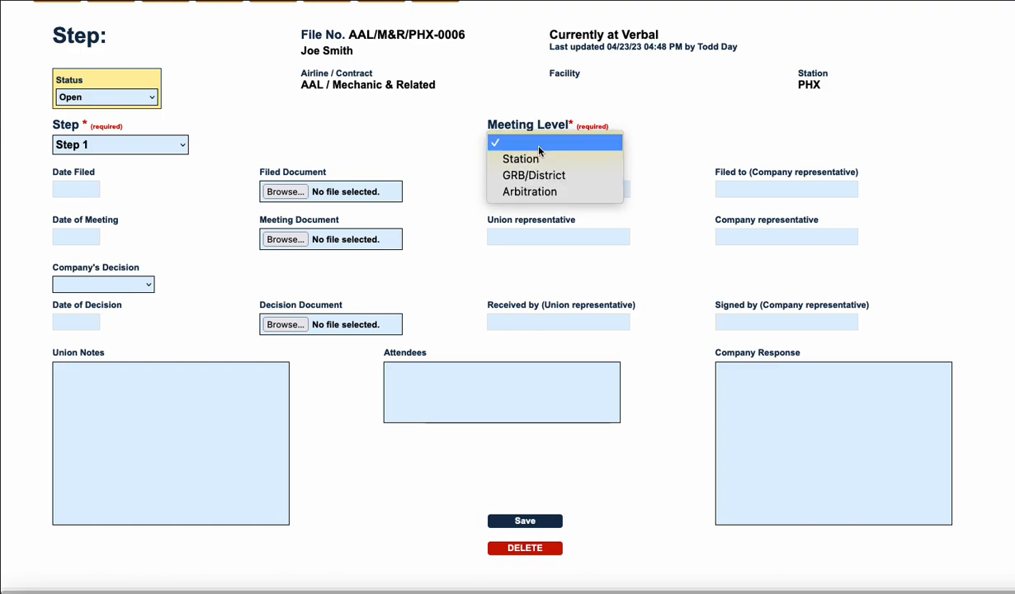
pyautogui.click(683, 141)
# Set the filing date of the Step 1 record to 04-17-23.
pyautogui.scroll(-1, 206, 196)
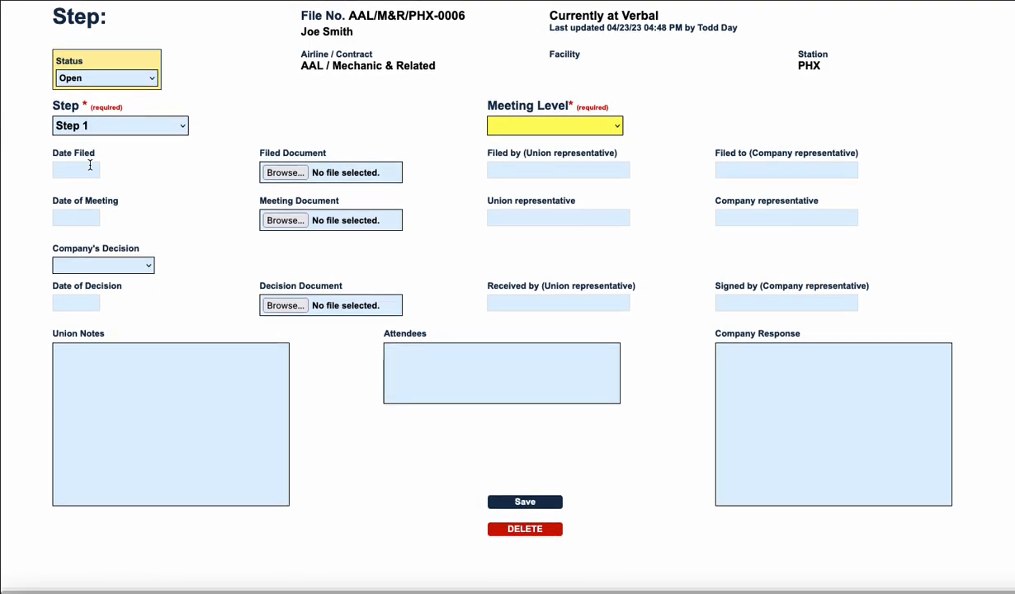
pyautogui.click(89, 171)
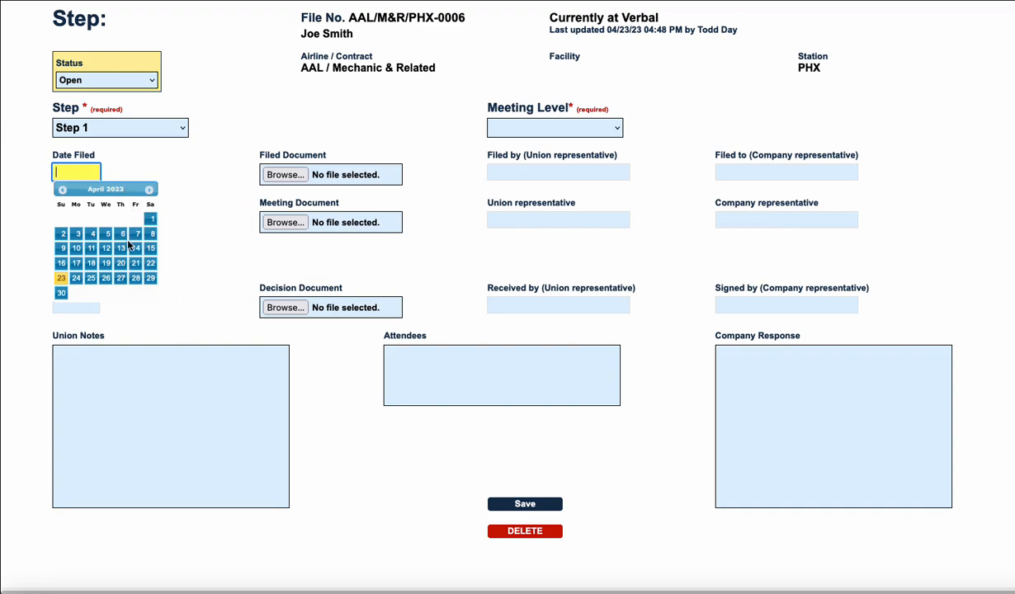
pyautogui.scroll(-1, 79, 258)
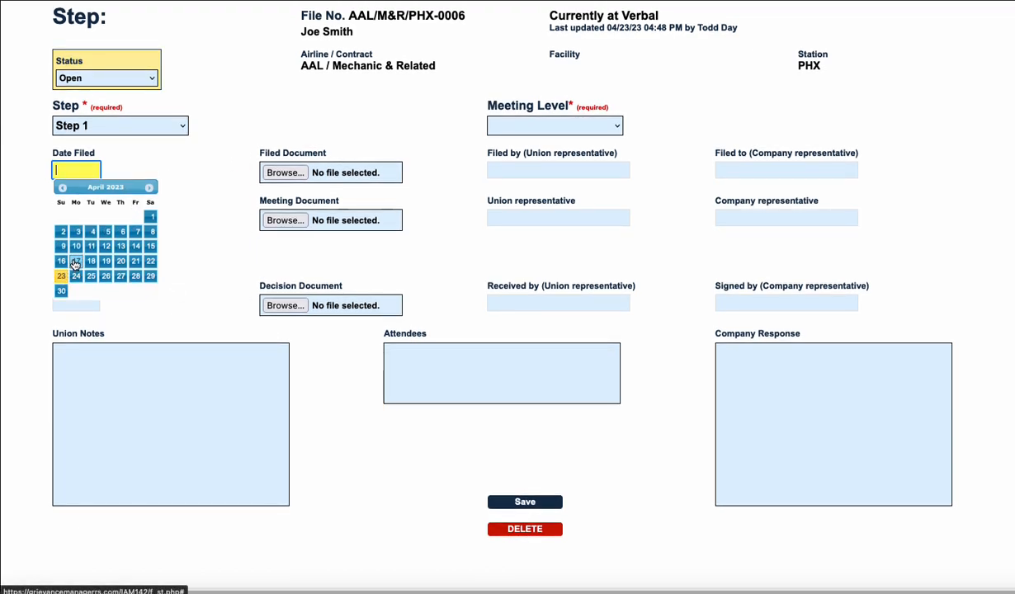
pyautogui.click(74, 261)
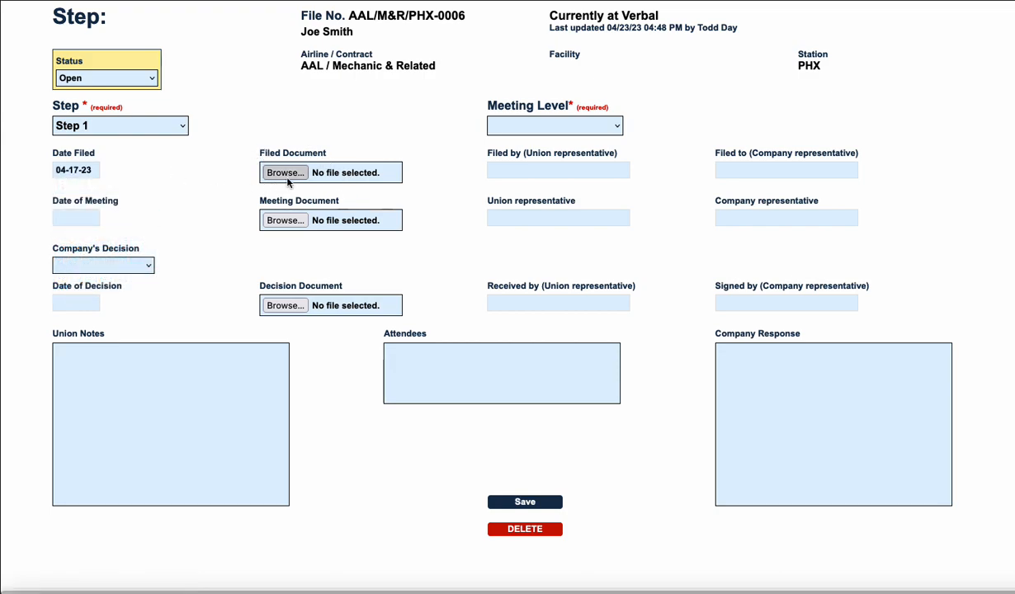
# Set the required meeting level of the Step 1 record to Station.
pyautogui.click(618, 126)
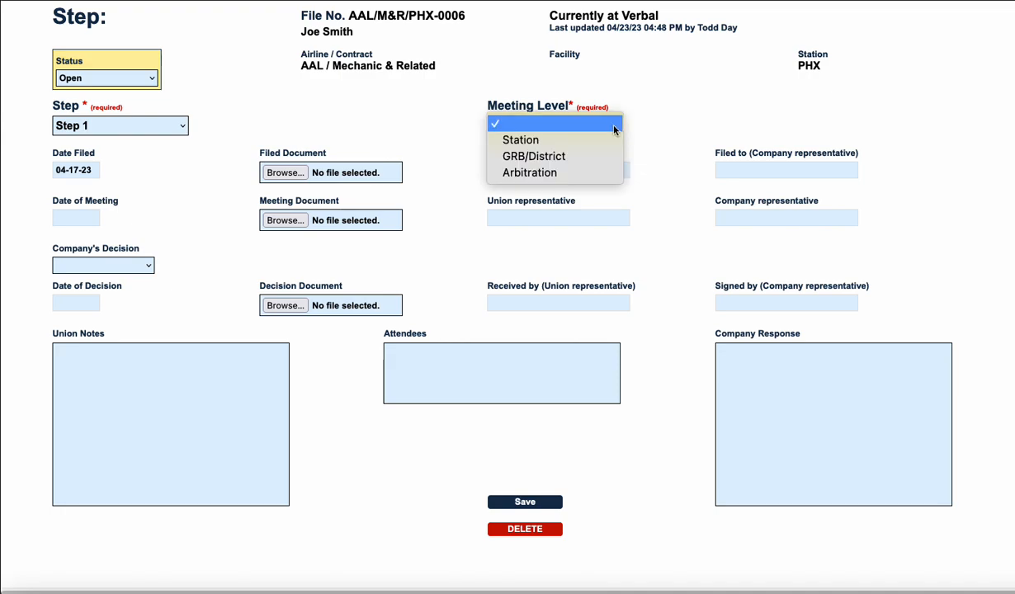
pyautogui.click(570, 140)
pyautogui.press('Tab')
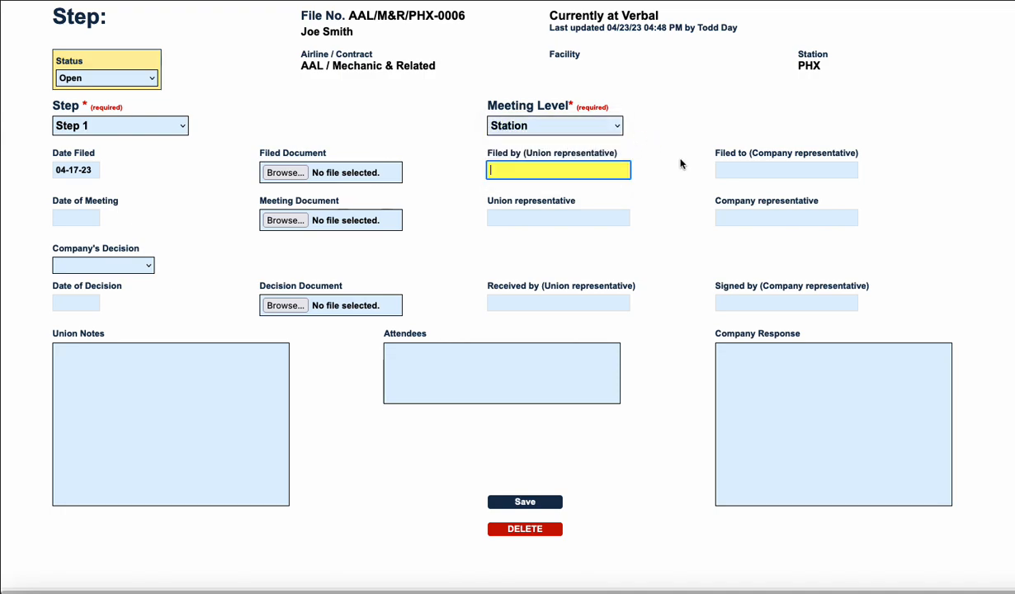
# Enter the full names of the union representative who filed Step 1 and the company representative it was filed to.
pyautogui.press('Tab')
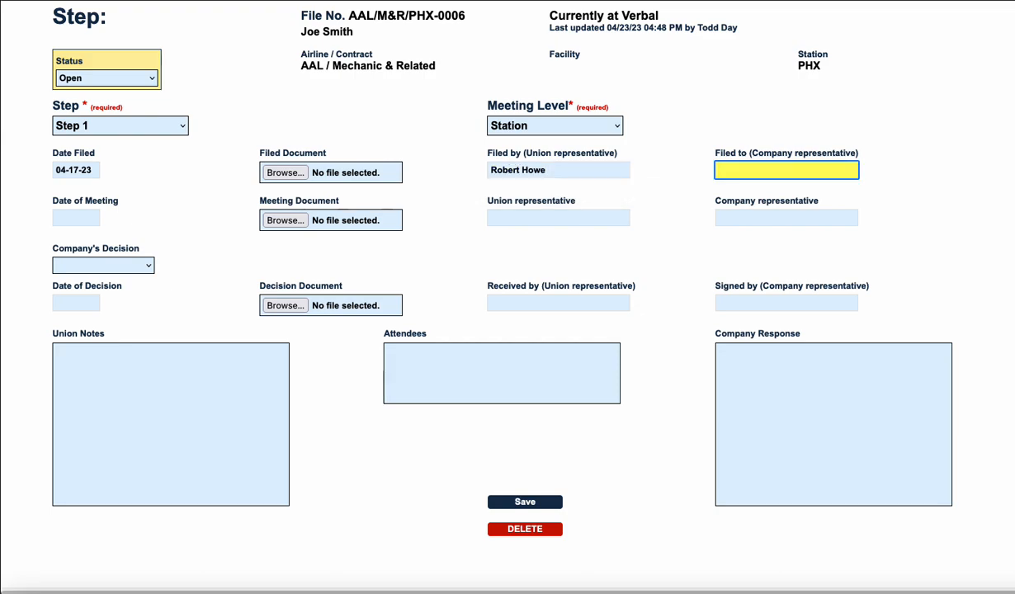
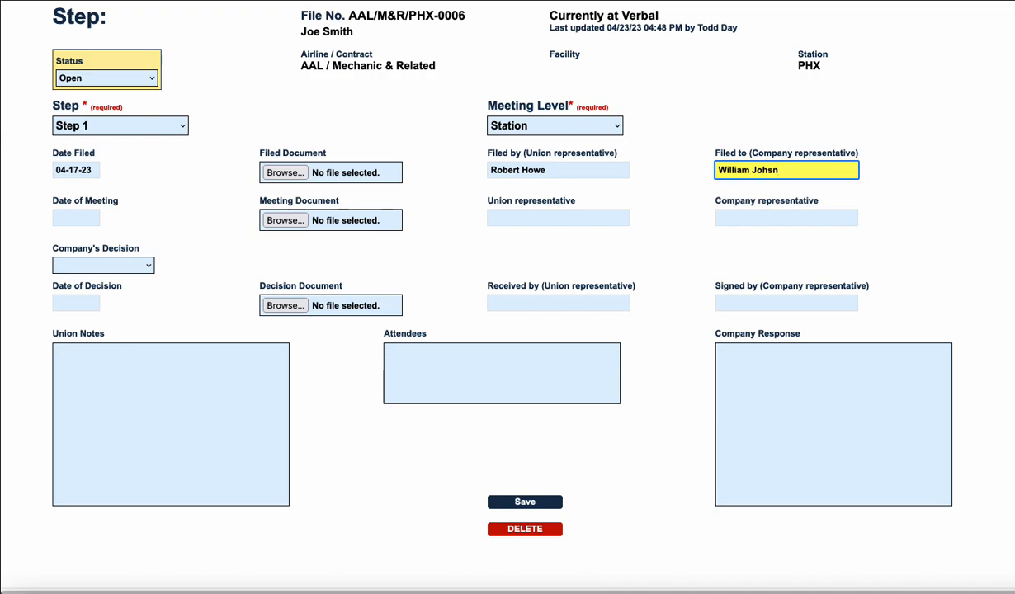
pyautogui.press('Tab')
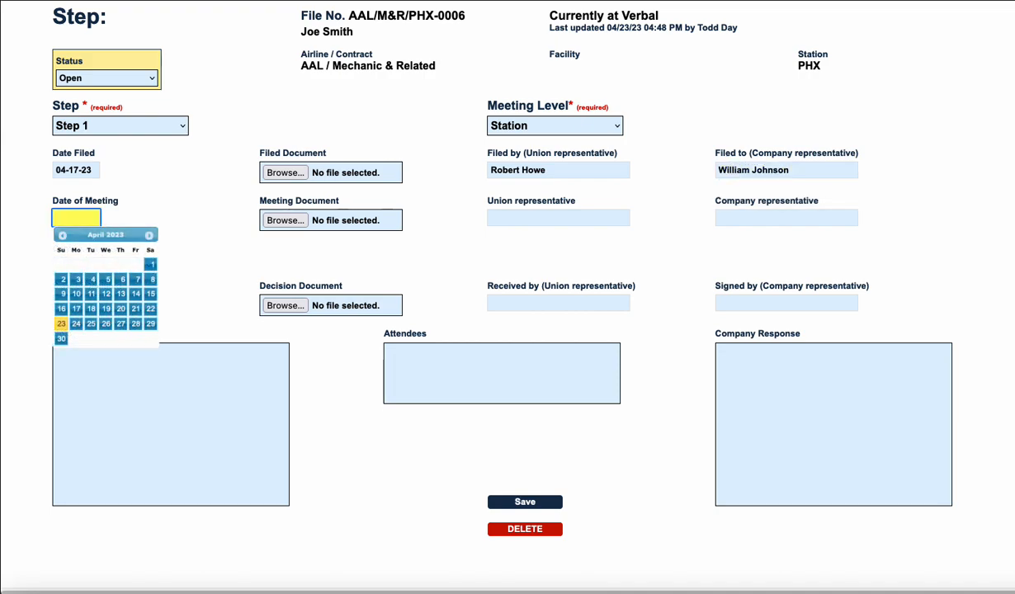
# Set the Step 1 meeting date to 04-17-23 and change its filing date to 04-14-23.
pyautogui.scroll(1, 132, 273)
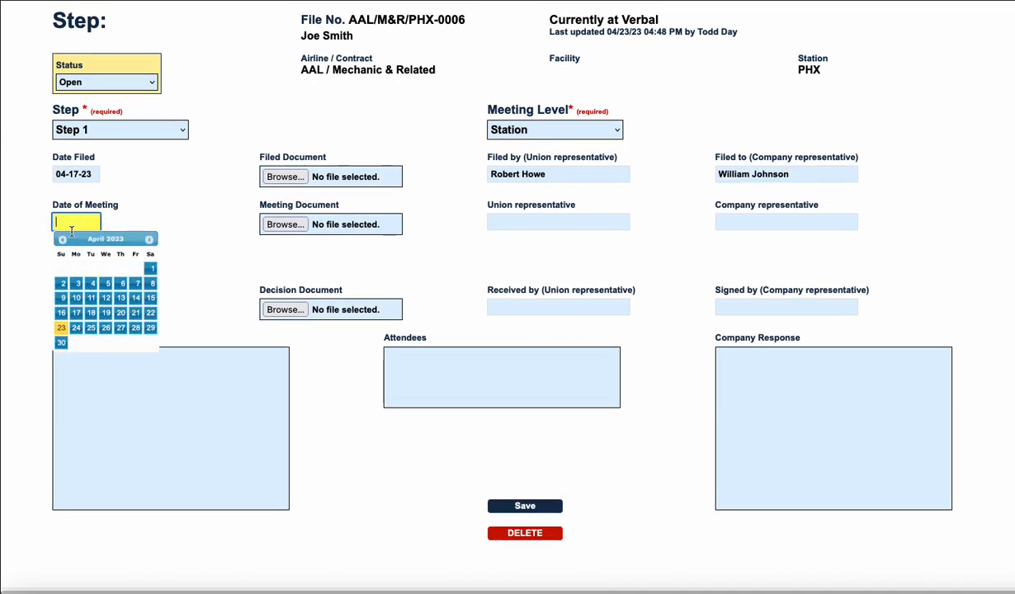
pyautogui.click(76, 312)
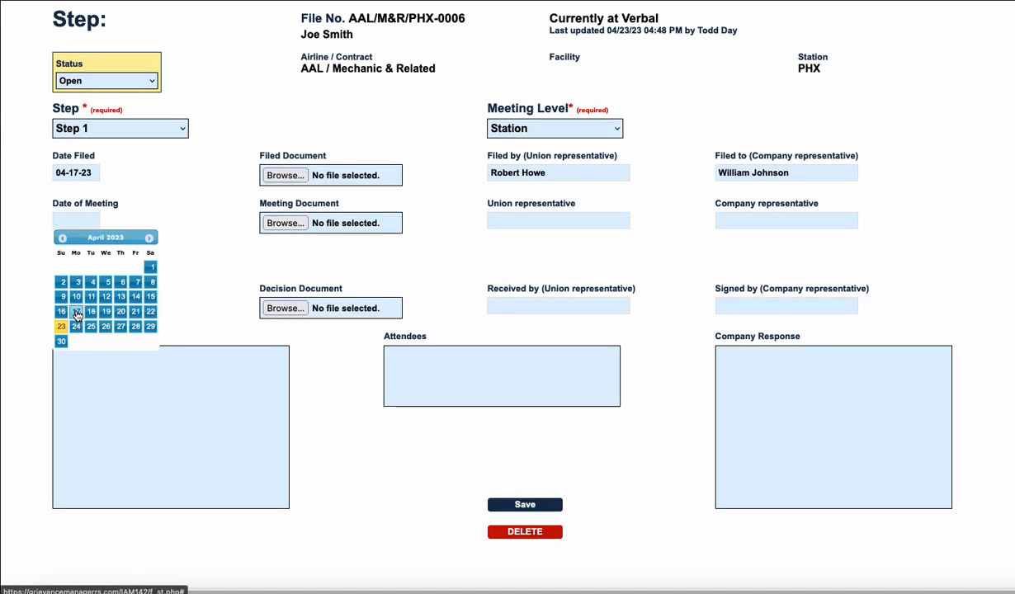
pyautogui.click(87, 173)
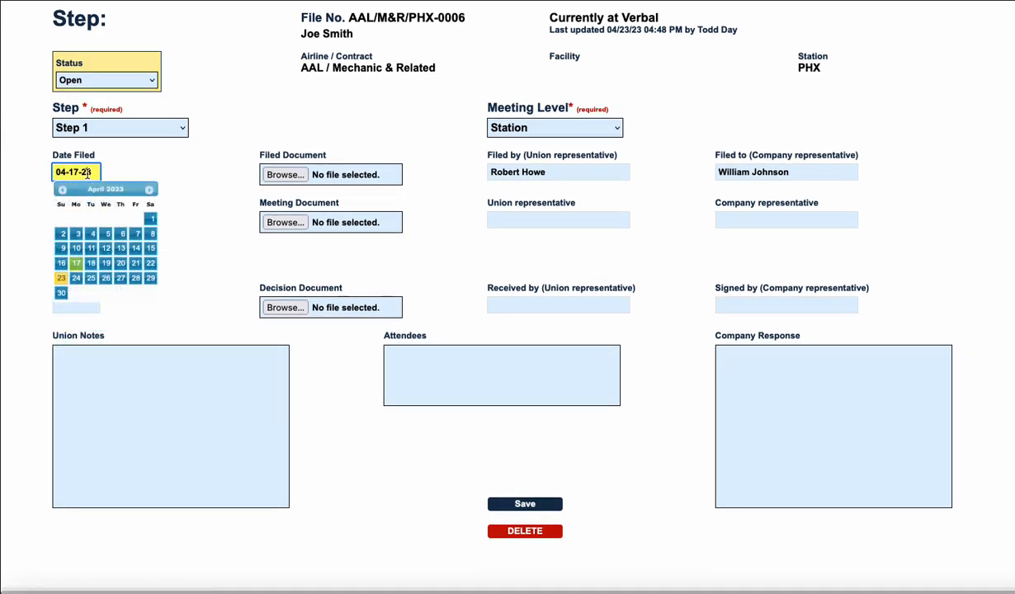
pyautogui.click(137, 252)
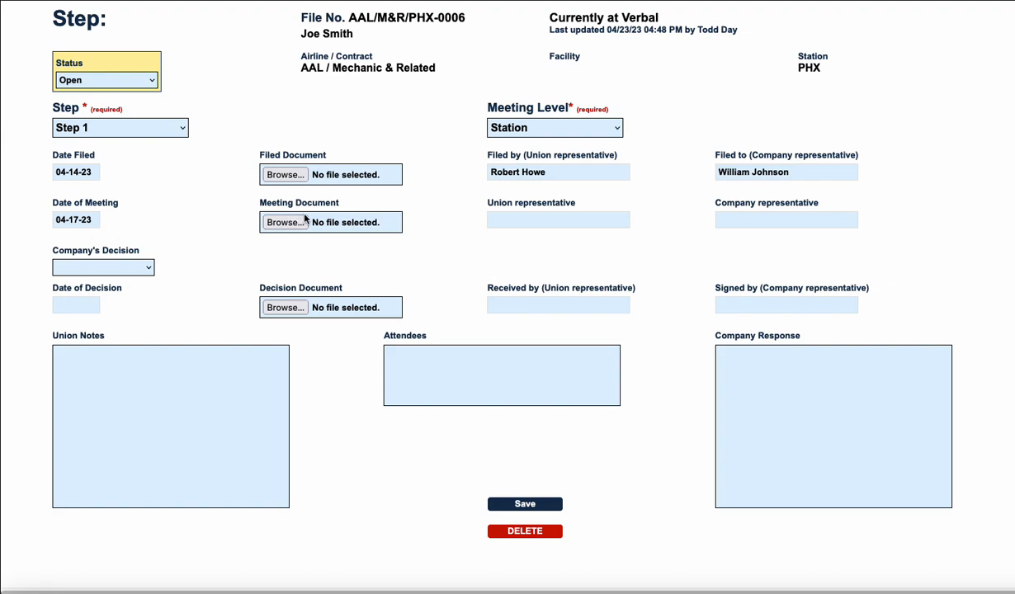
# Enter the full names of the union representative and the company representative for the Step 1 meeting.
pyautogui.click(562, 219)
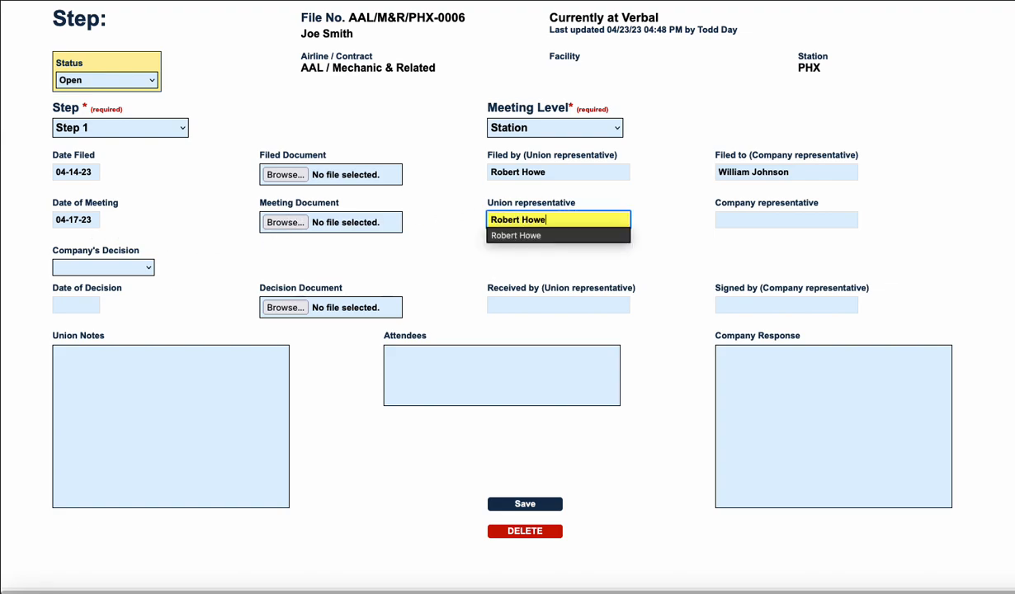
pyautogui.press('Tab')
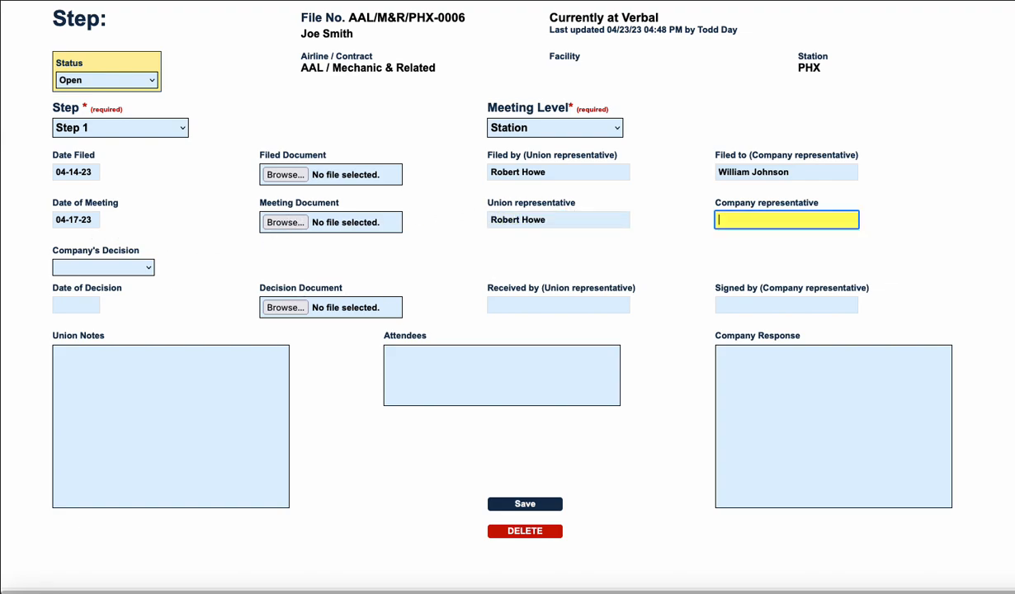
# Set the company's decision for Step 1 to Unsatisfactory and its decision date to 04-17-23.
pyautogui.click(147, 266)
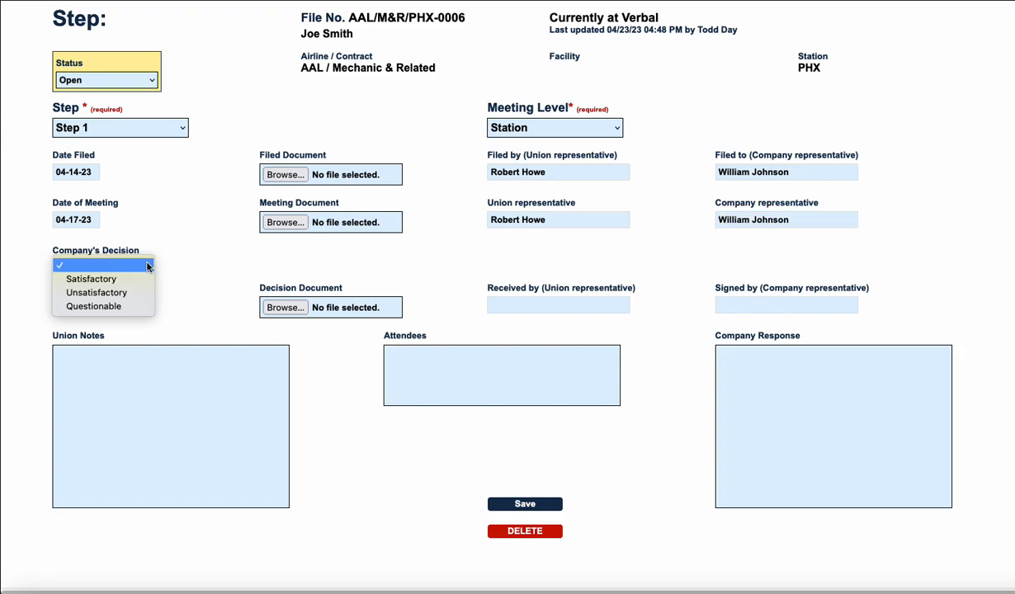
pyautogui.click(104, 292)
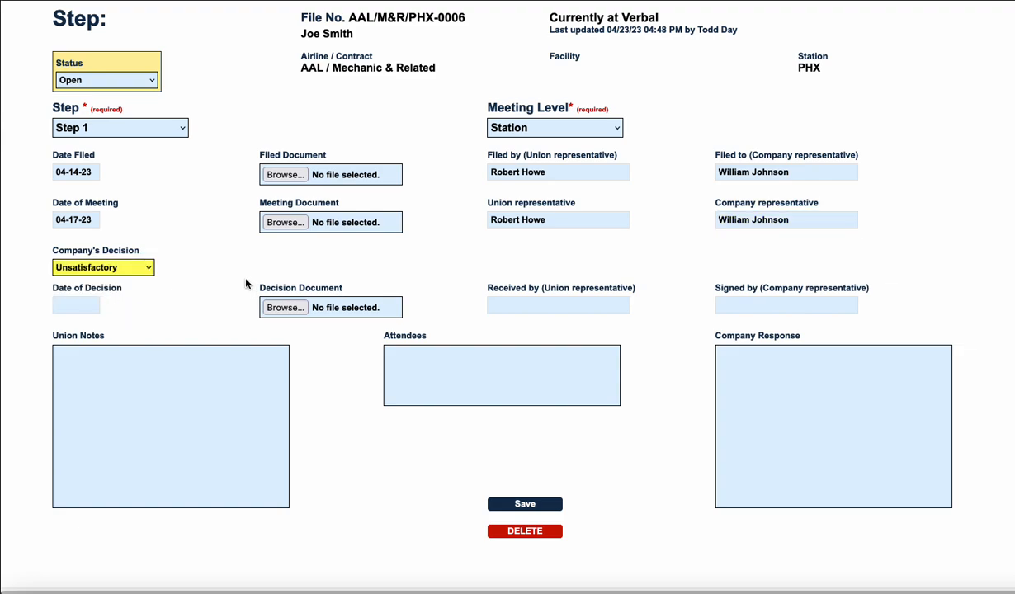
pyautogui.click(62, 293)
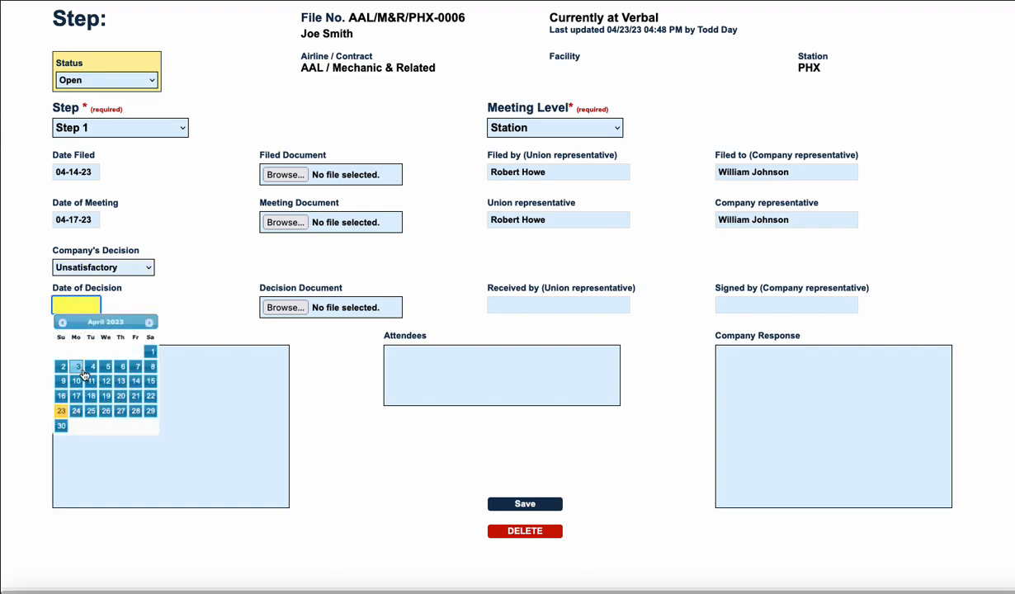
pyautogui.click(79, 399)
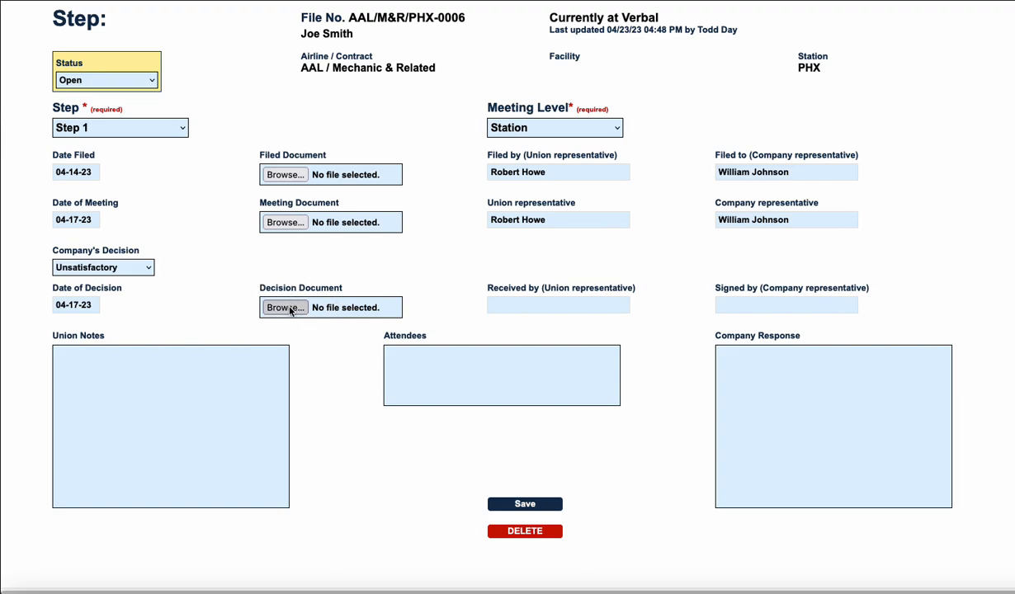
# Enter the full names of the union representative who received the decision and the company representative who signed it.
pyautogui.click(535, 302)
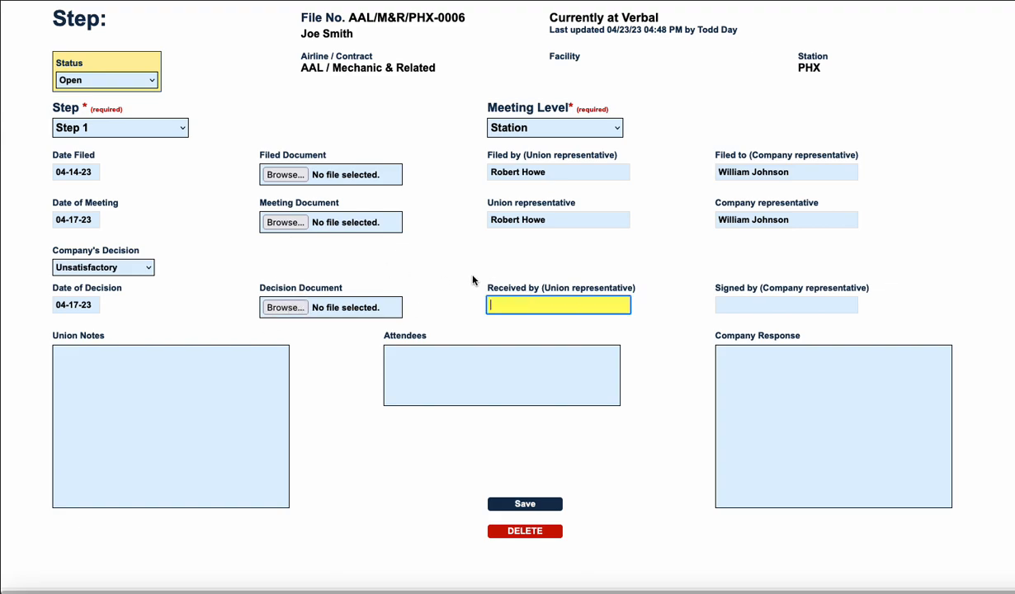
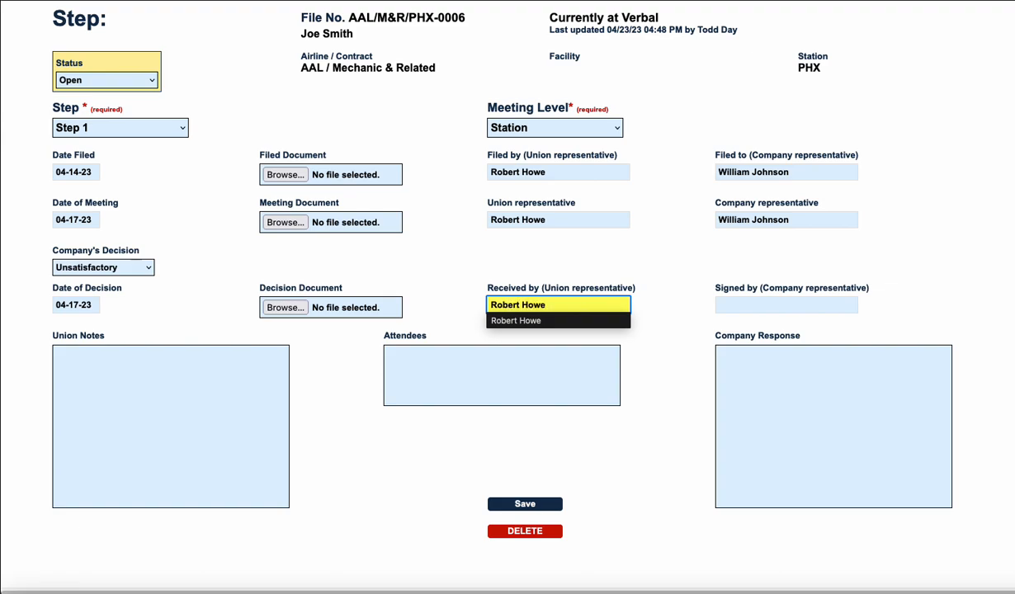
pyautogui.press('Tab')
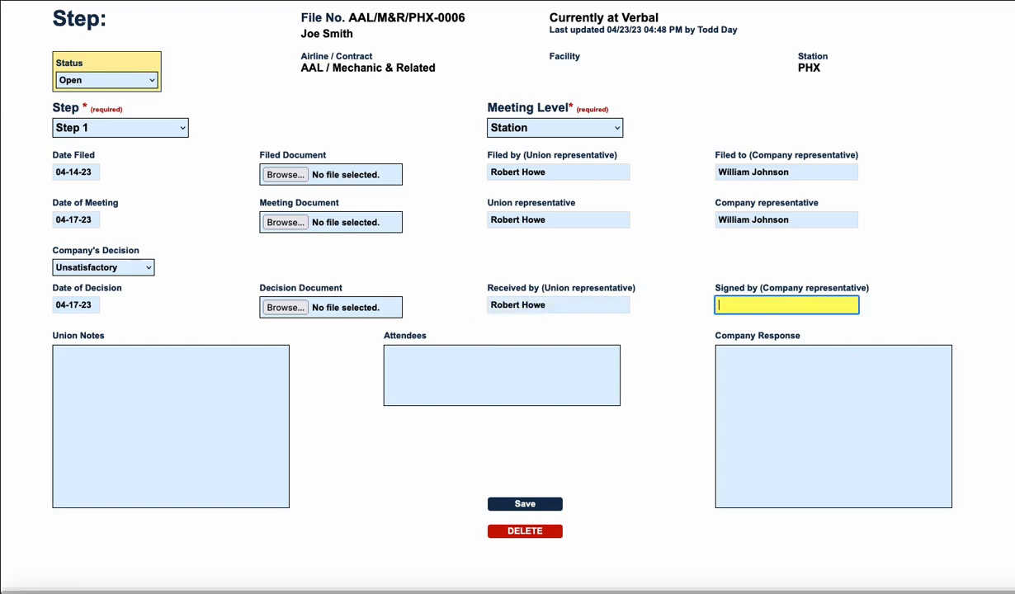
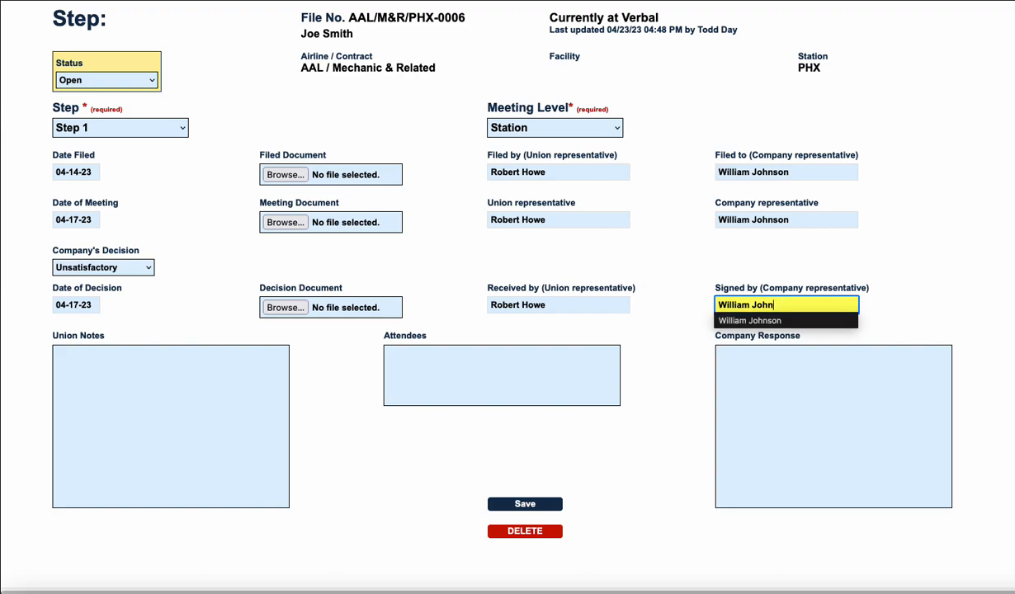
# Begin the union notes with "Filed First Step Grievance with Company Supervisor" followed by the supervisor's full name.
pyautogui.click(190, 357)
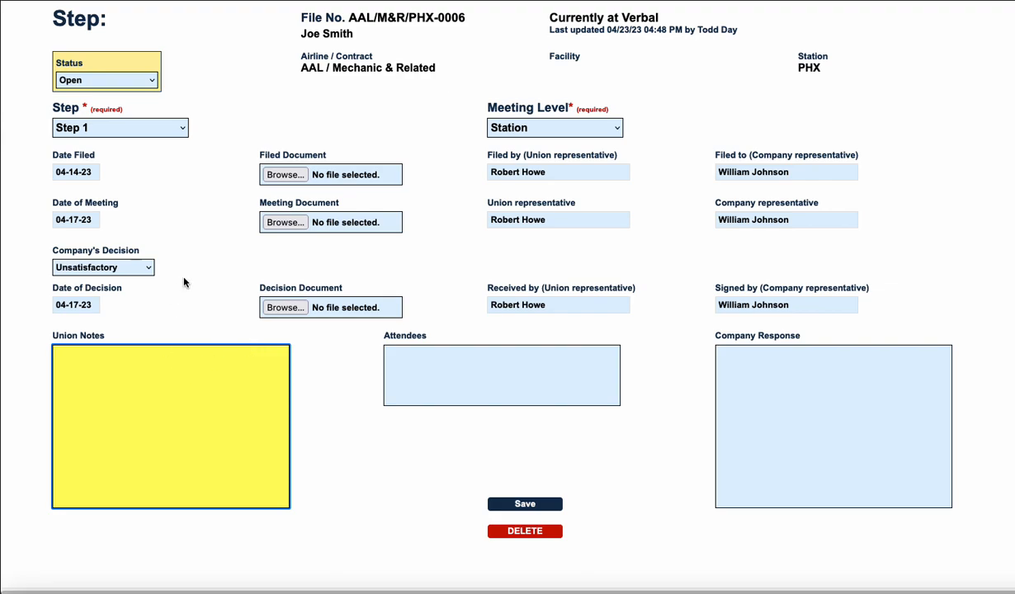
pyautogui.write('File')
pyautogui.write('d First St')
pyautogui.write('ep')
pyautogui.write(' Greivanc')
pyautogui.press('BackSpace')
pyautogui.press('BackSpace')
pyautogui.press('BackSpace')
pyautogui.press('BackSpace')
pyautogui.press('BackSpace')
pyautogui.write('ievance wi')
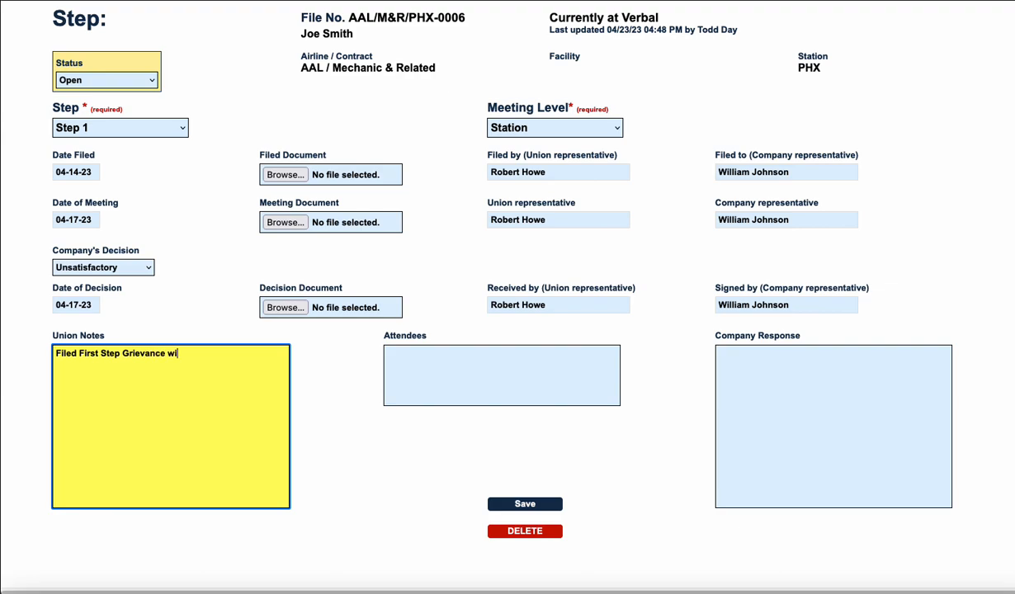
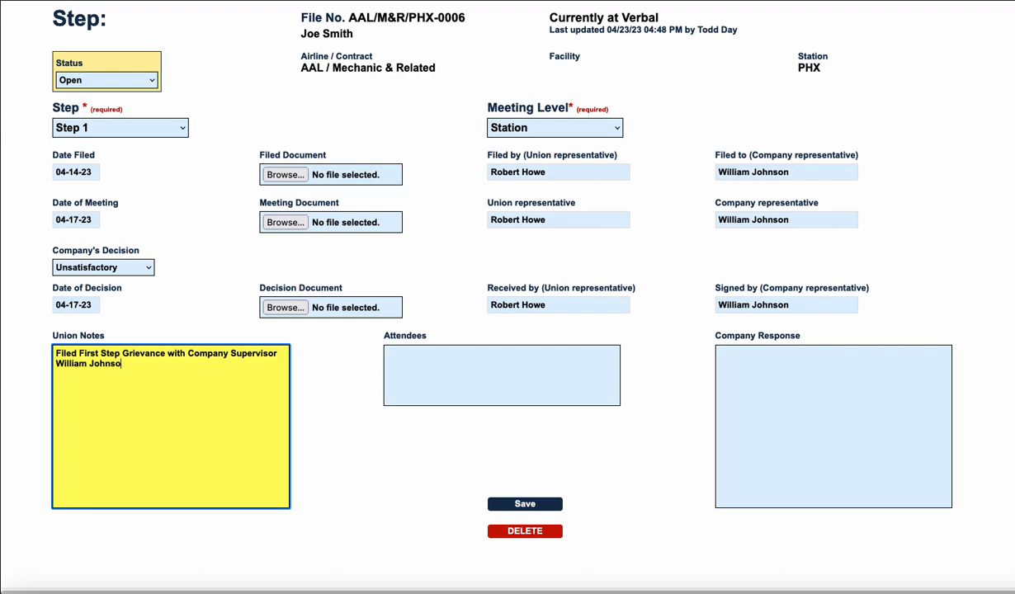
# Continue the union notes with "Supervisor continued in the same track as the verbal response. He doesn't want to deal with the issue.".
pyautogui.press('BackSpace')
pyautogui.press('BackSpace')
pyautogui.press('BackSpace')
pyautogui.press('BackSpace')
pyautogui.press('BackSpace')
pyautogui.press('BackSpace')
pyautogui.press('BackSpace')
pyautogui.write('he same ')
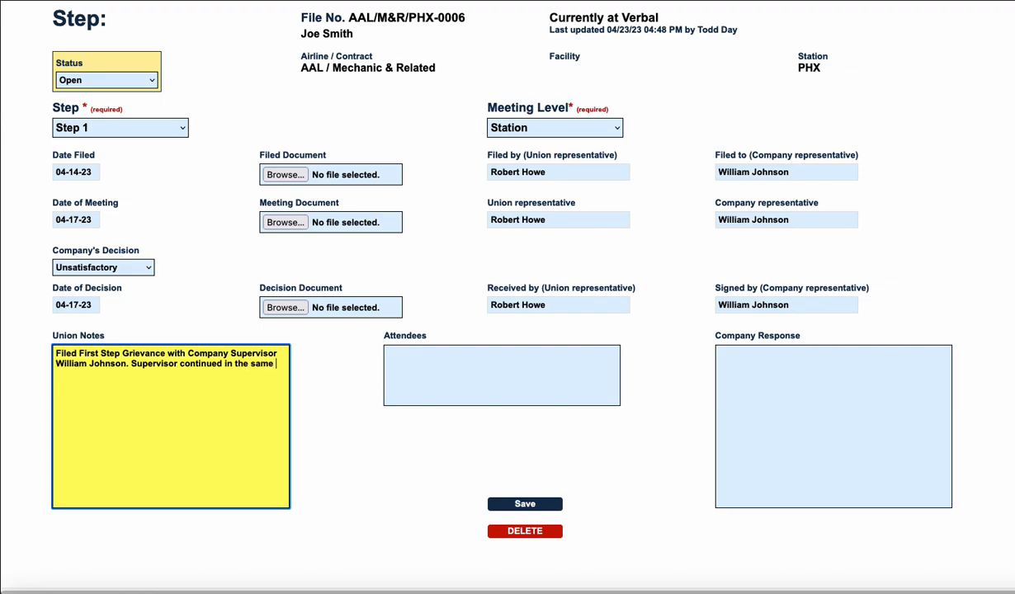
pyautogui.write('track as the verbal response')
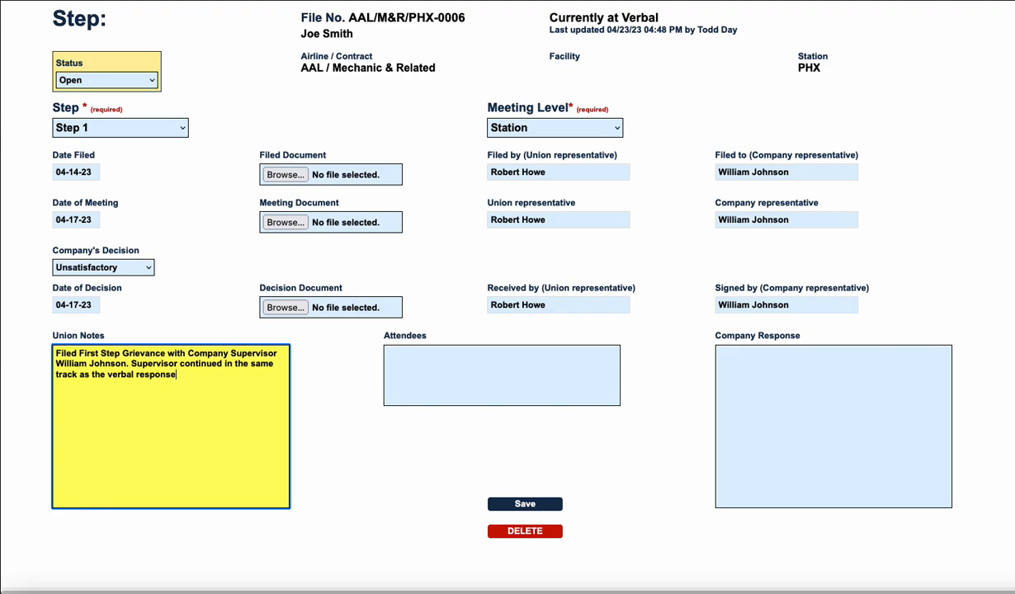
pyautogui.write(". He doesn't want to deal with the u")
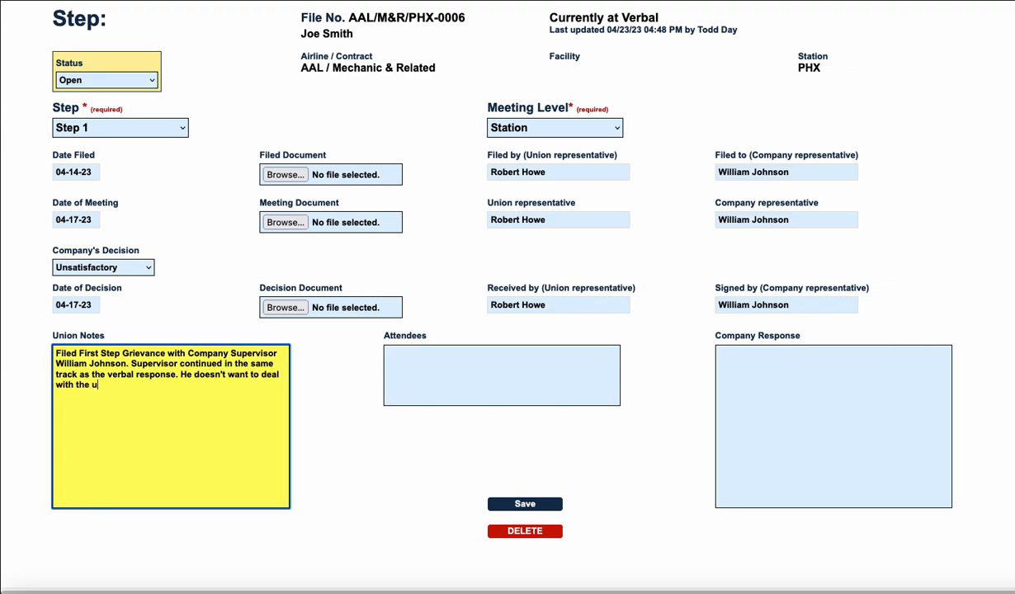
pyautogui.press('BackSpace')
pyautogui.write('issue.')
# List the full names of the union and company representatives as attendees, separated by a comma.
pyautogui.press('Tab')
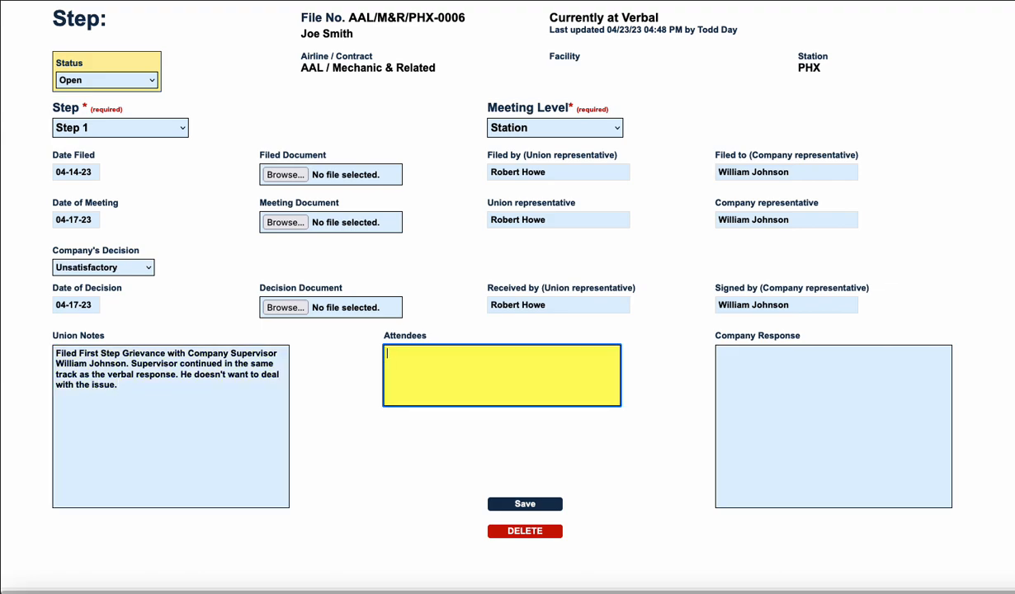
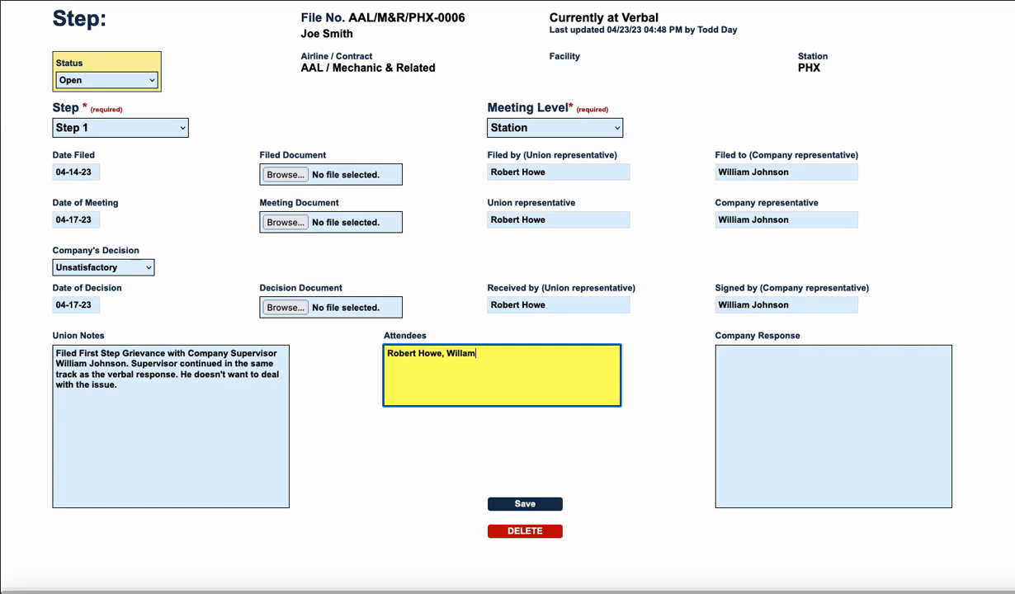
# Enter the company response "This is above my head. My manager, or someone in payroll will need to deal with this pay issue.".
pyautogui.press('Tab')
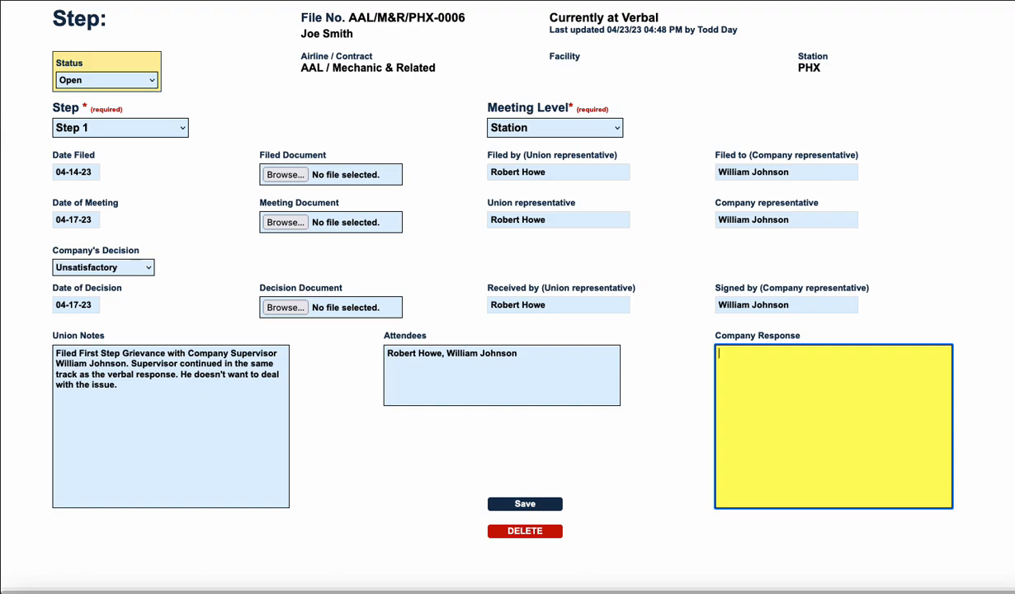
pyautogui.write('This is above my heqd')
pyautogui.press('BackSpace')
pyautogui.write('. M')
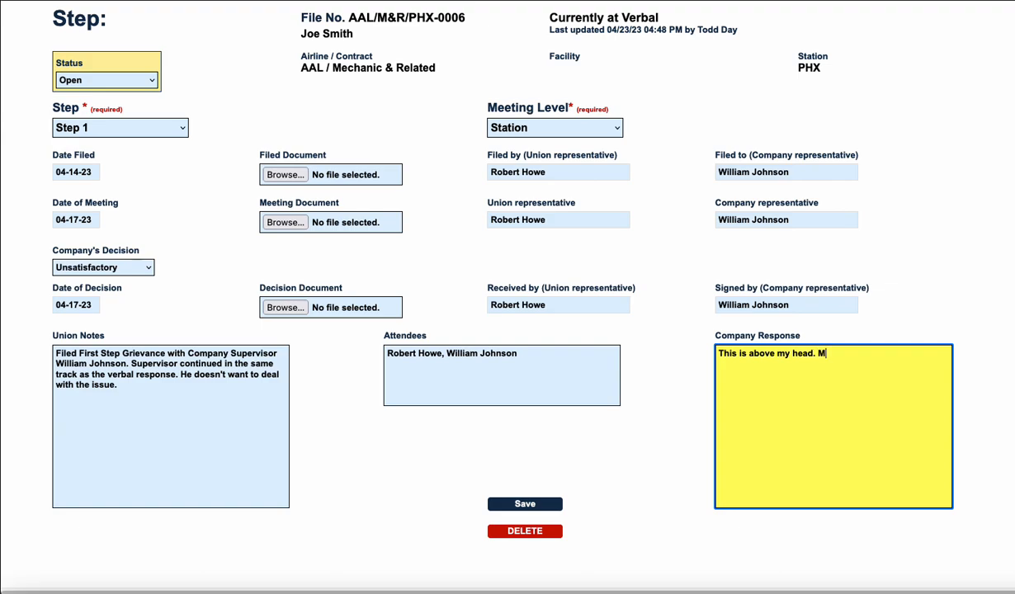
pyautogui.write('y manager, or someone in p')
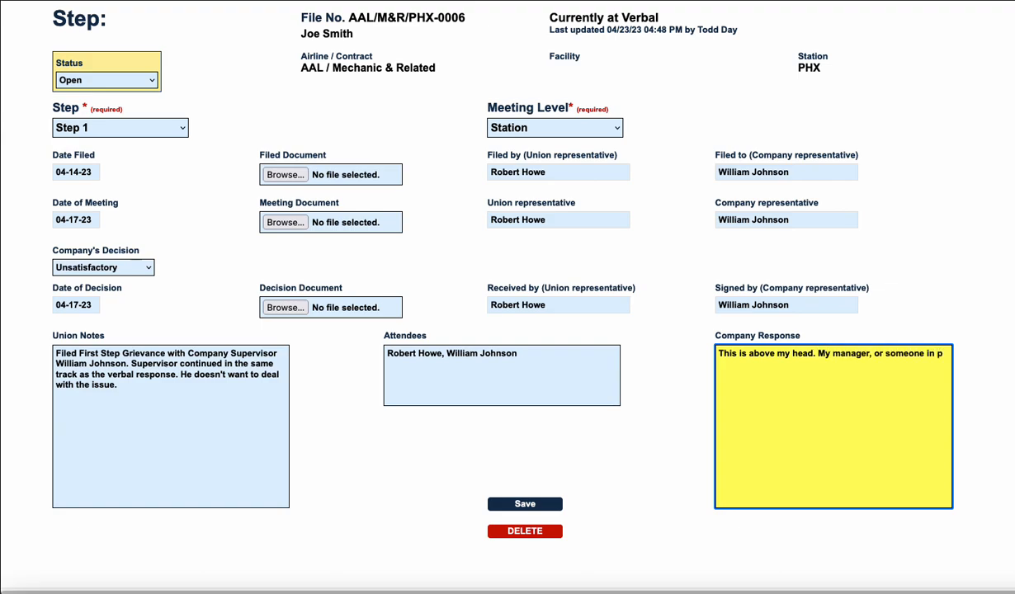
pyautogui.write('ayroll will need to deal wi')
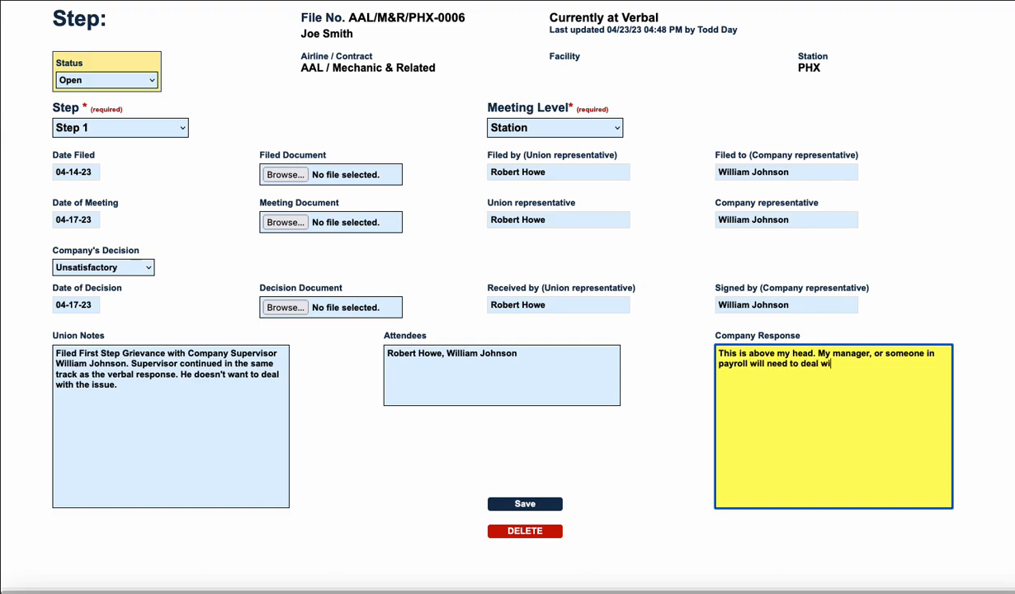
pyautogui.write('th this pay isu')
pyautogui.write("ue. I don't have tiem")
# Add "I don't have time for this." to the company response and save the Step 1 record.
pyautogui.press('BackSpace')
pyautogui.press('BackSpace')
pyautogui.write('me for this.')
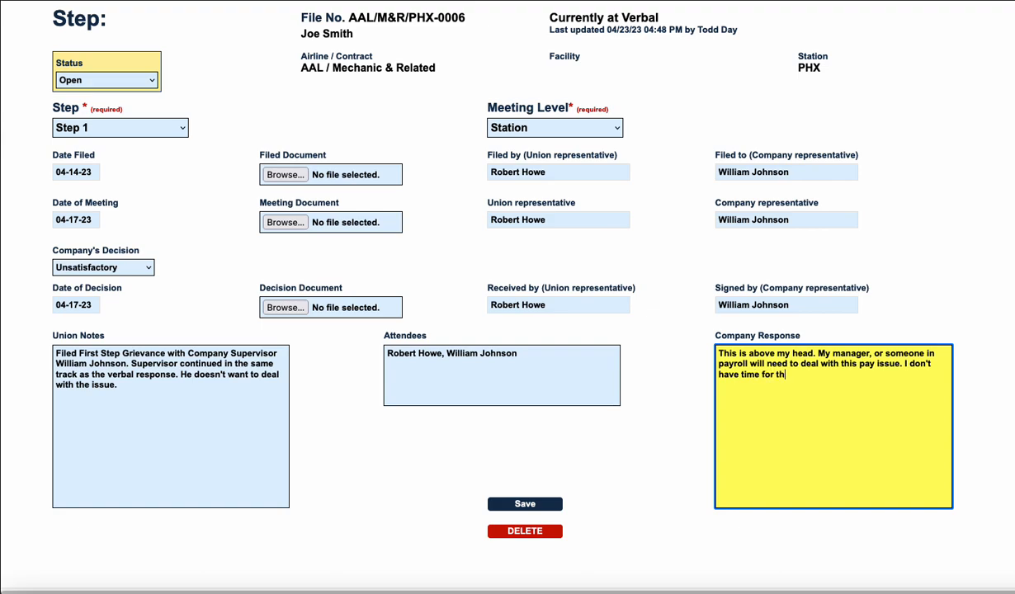
pyautogui.click(525, 503)
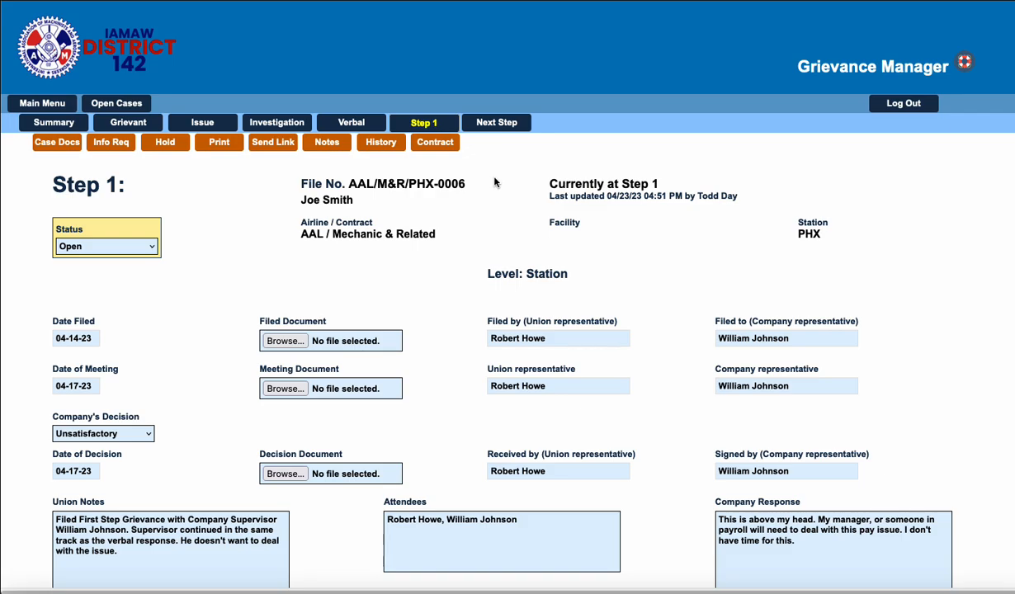
# Start the next step record for this grievance and set its required step to Step 2.
pyautogui.scroll(-2, 494, 182)
pyautogui.click(503, 56)
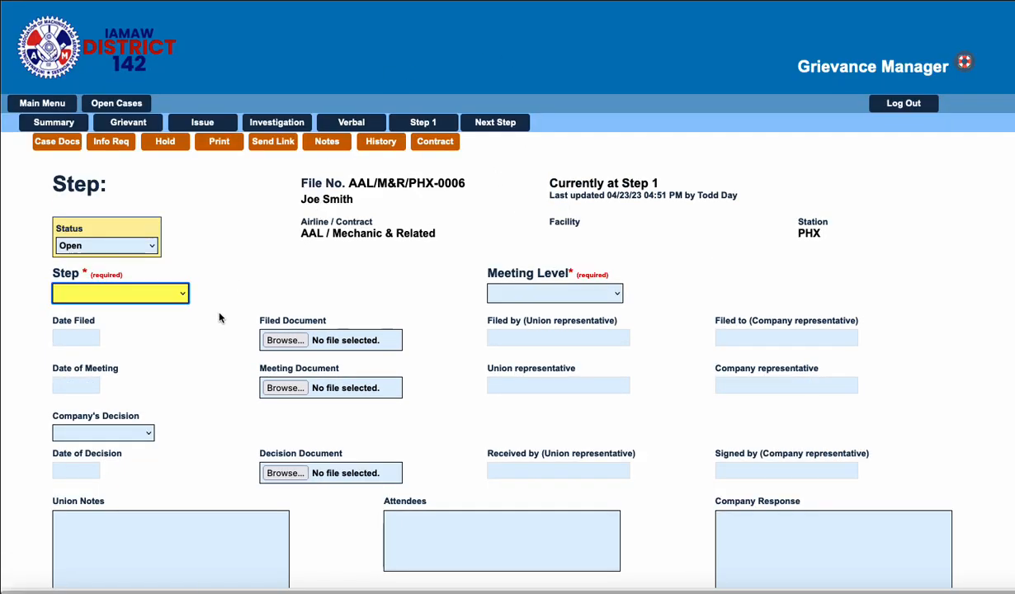
pyautogui.scroll(-3, 217, 318)
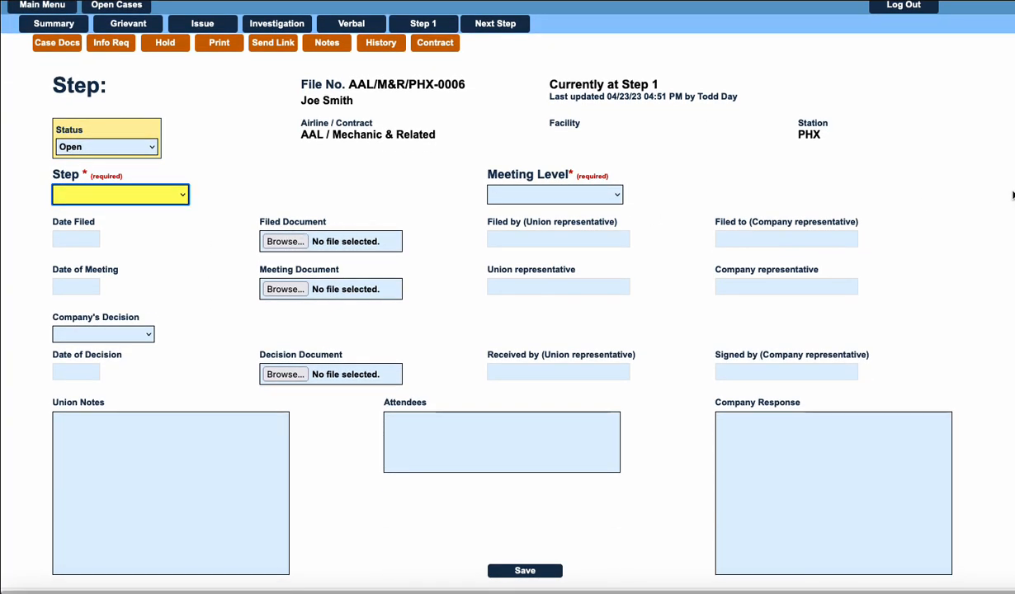
pyautogui.scroll(-1, 272, 356)
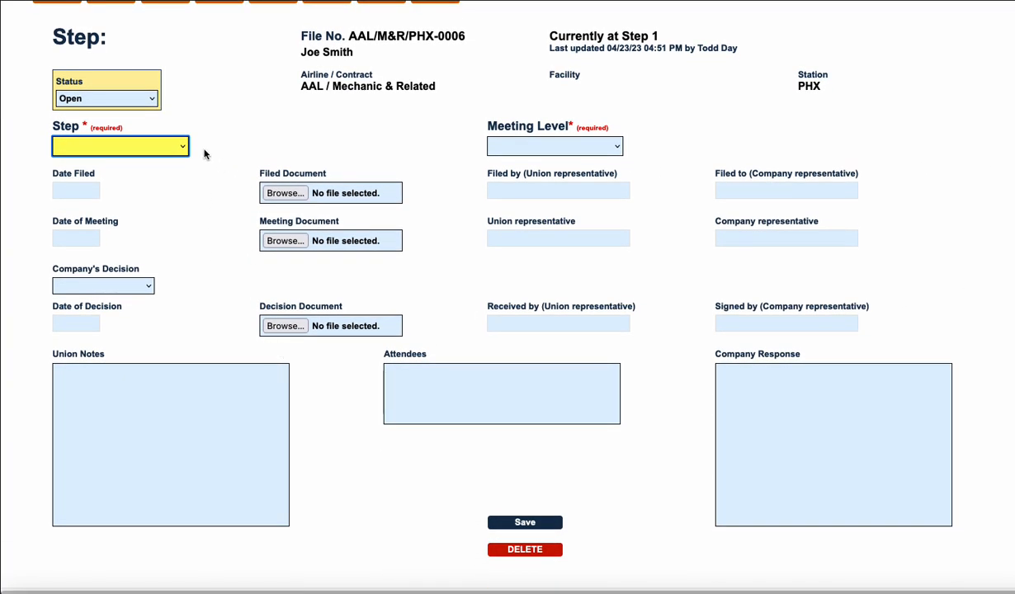
pyautogui.click(183, 148)
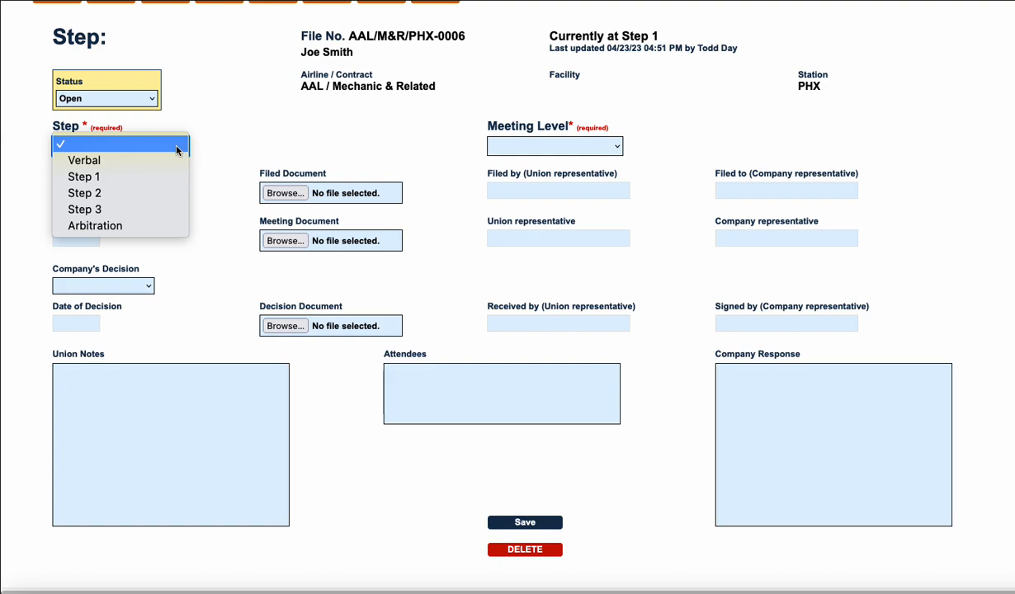
pyautogui.click(86, 194)
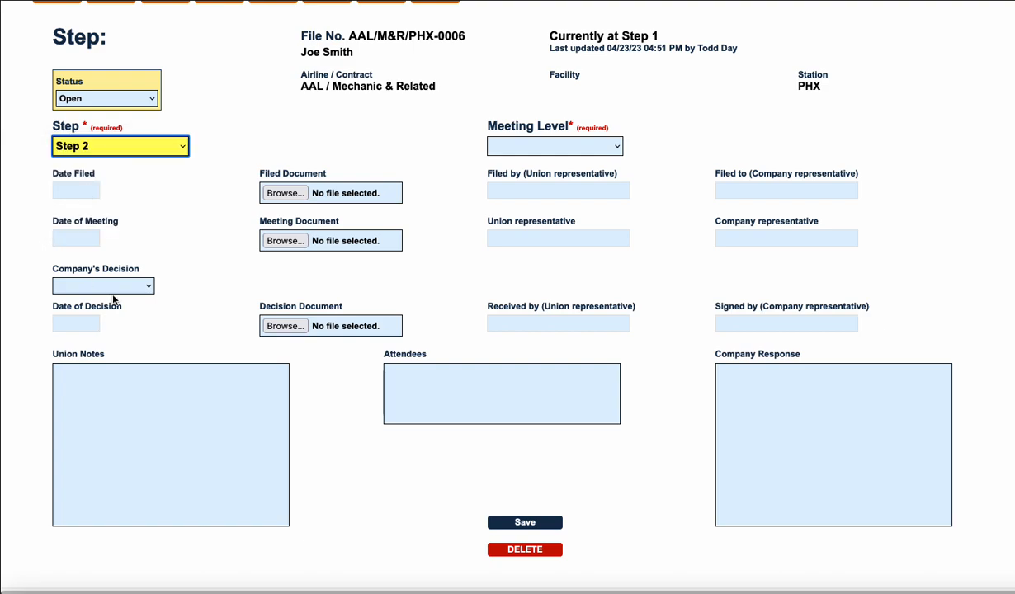
pyautogui.click(189, 217)
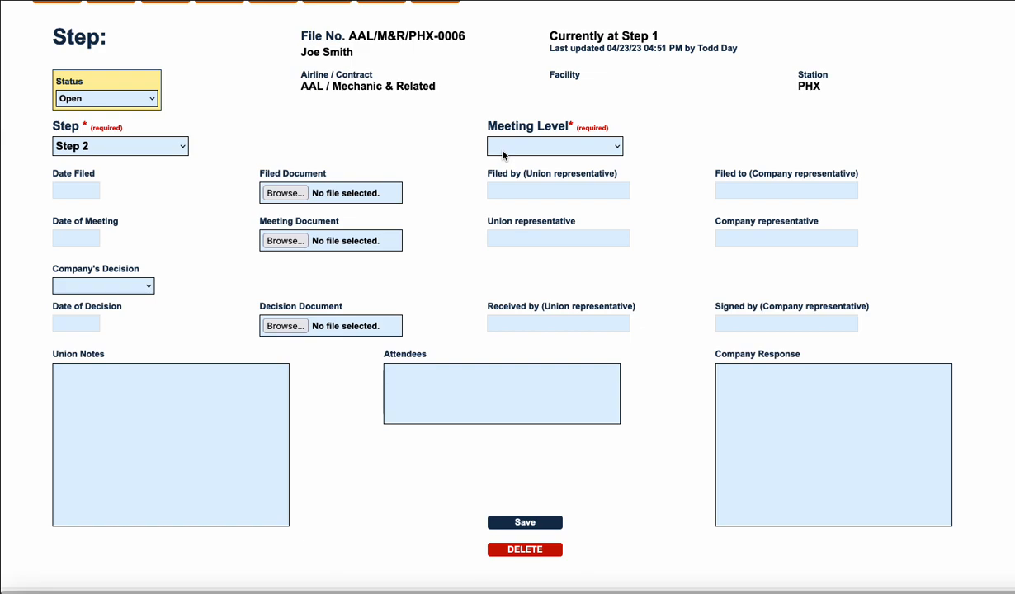
pyautogui.scroll(2, 482, 409)
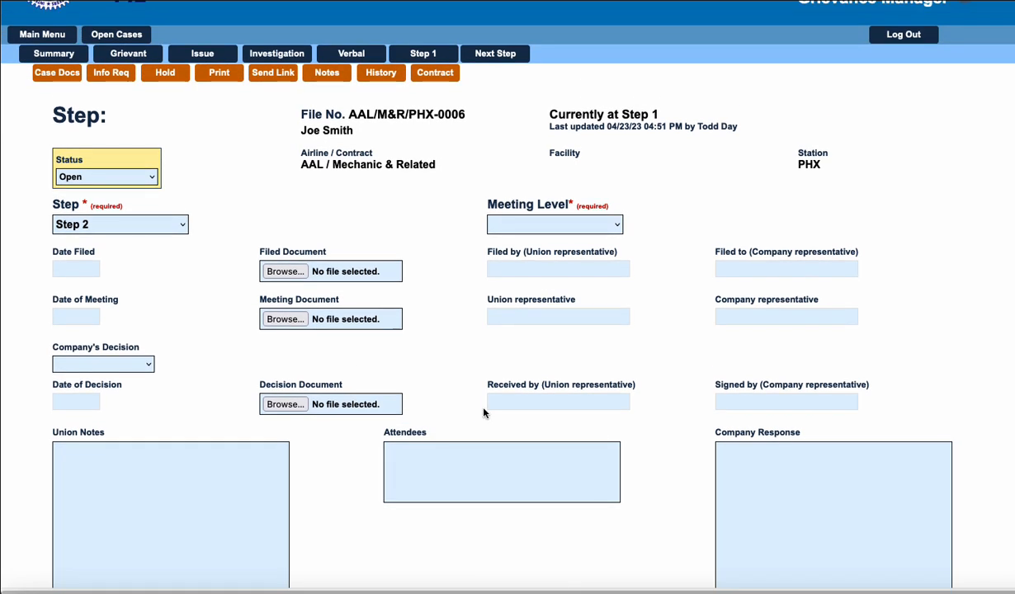
pyautogui.scroll(-1, 482, 413)
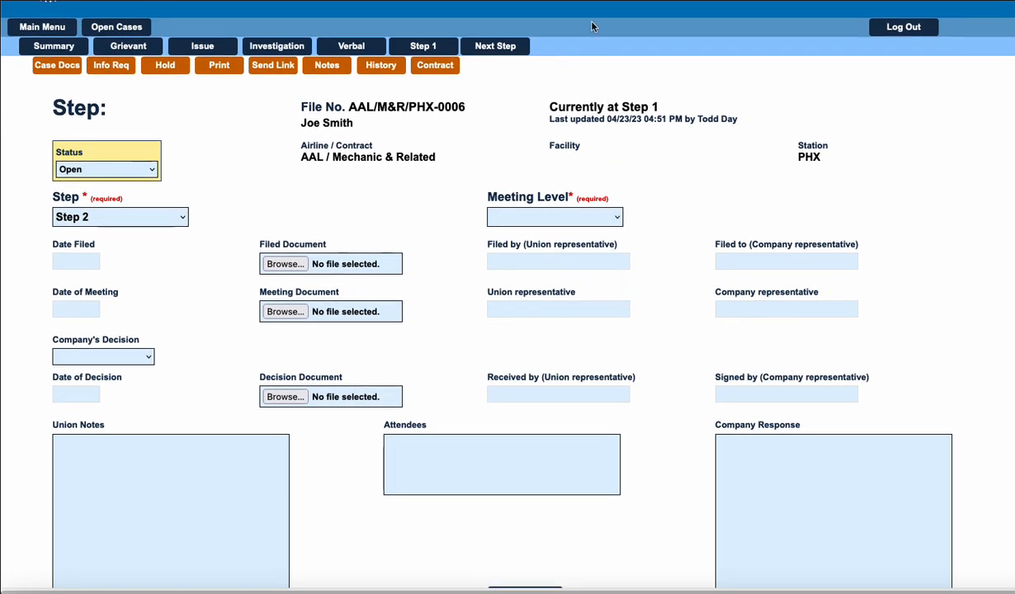